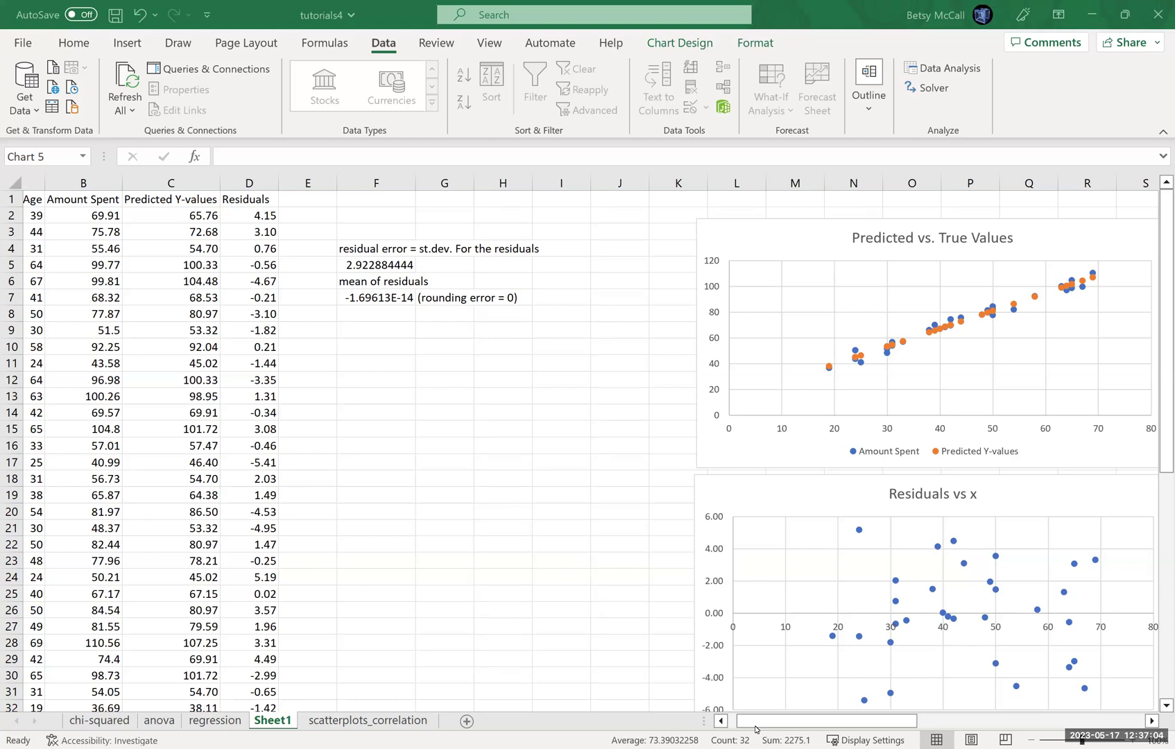
Add a new Sheet2 and copy columns A–D (Customer Age to Residuals) from Sheet1.
drag(756, 728, 746, 728)
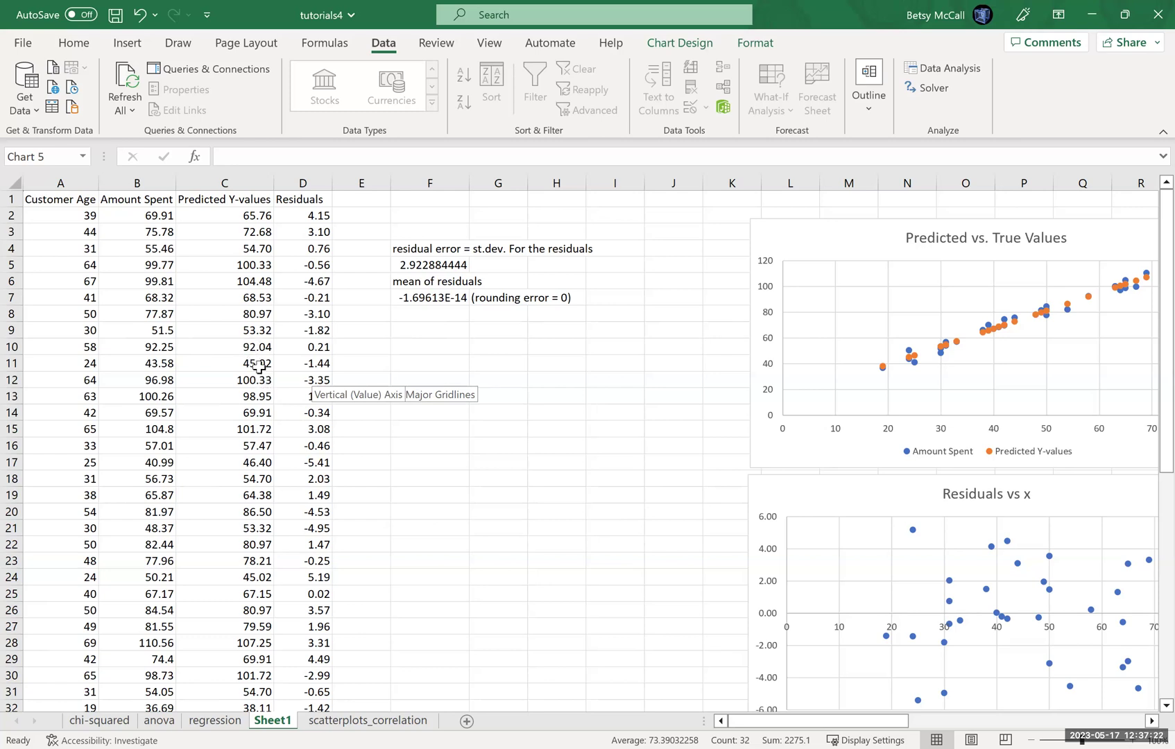
click(464, 719)
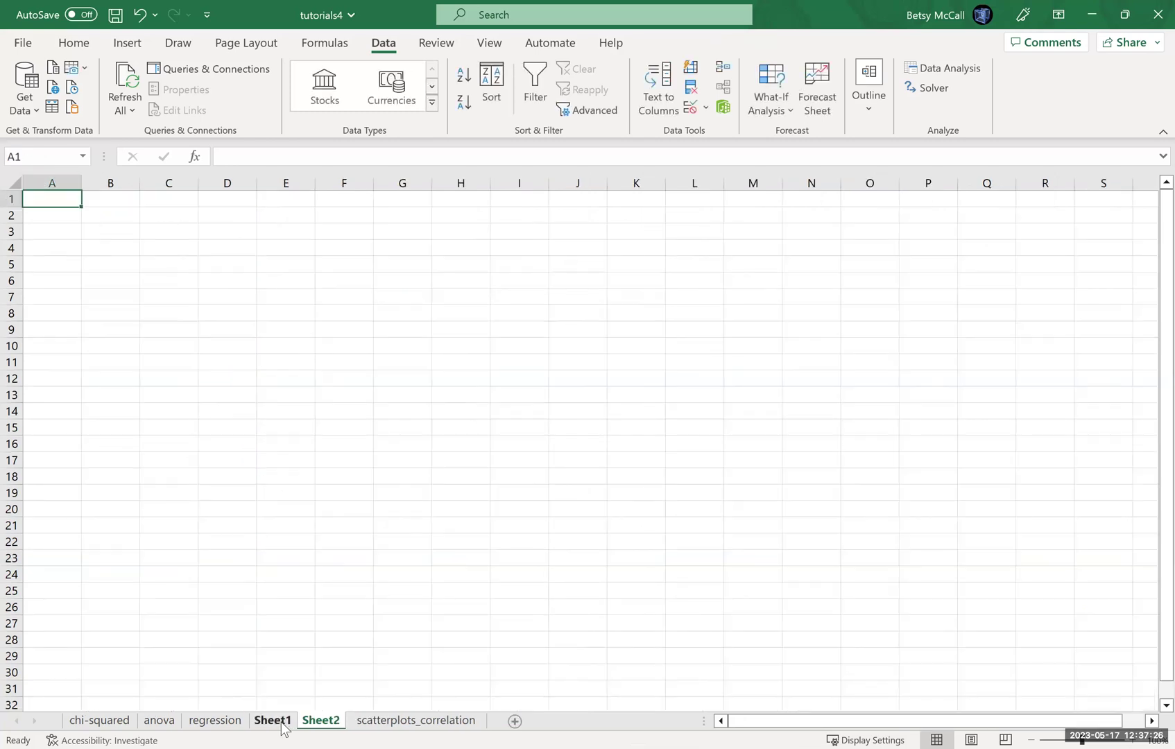
click(279, 722)
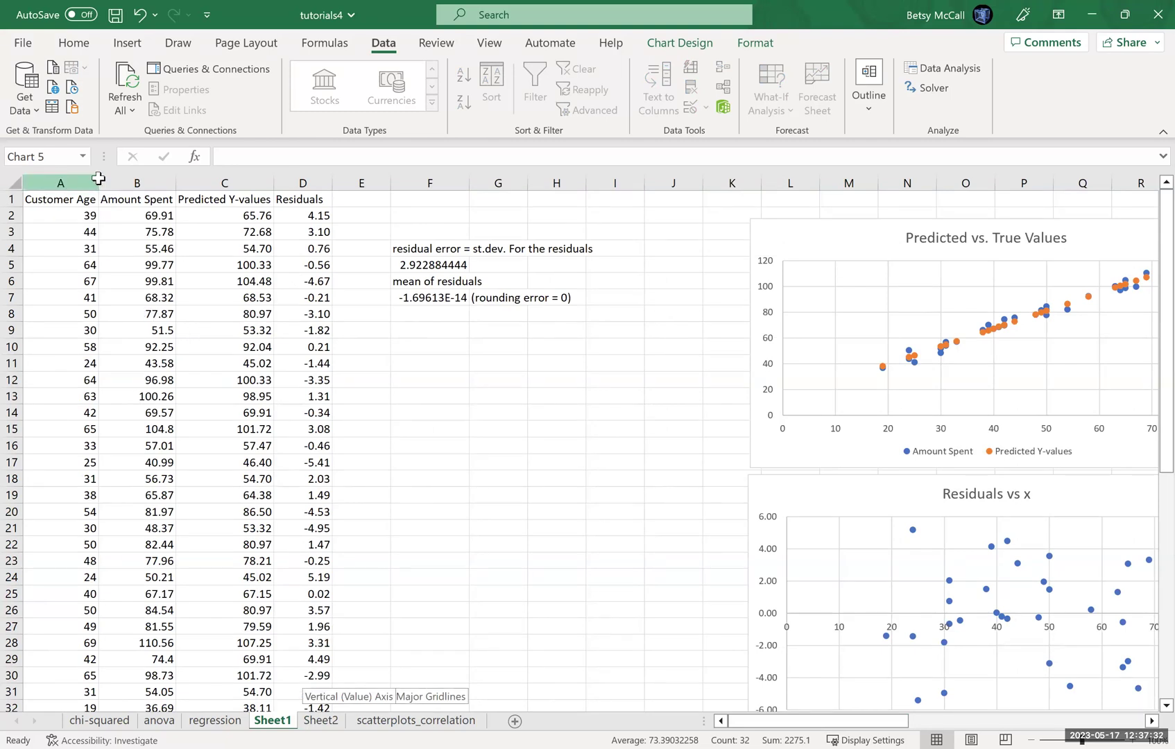
click(54, 181)
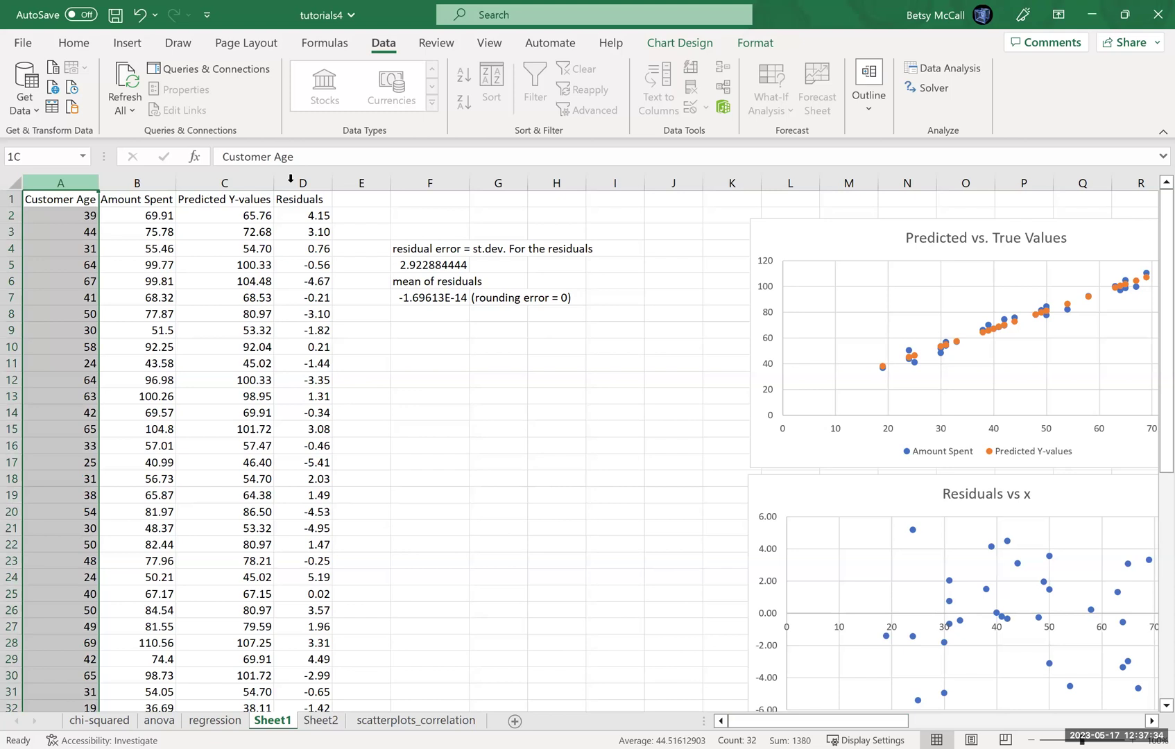
key(ctrl+c)
Paste the copied columns at Sheet2!A1 and AutoFit columns A–D to their contents.
click(320, 720)
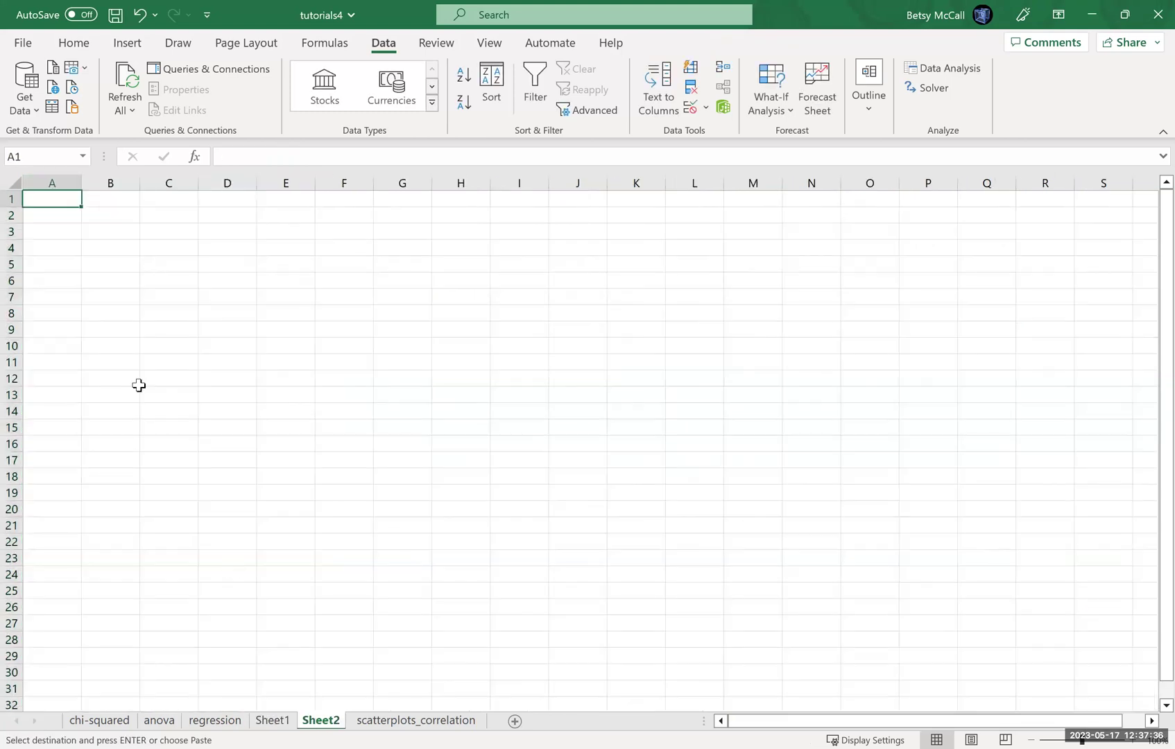
right_click(55, 200)
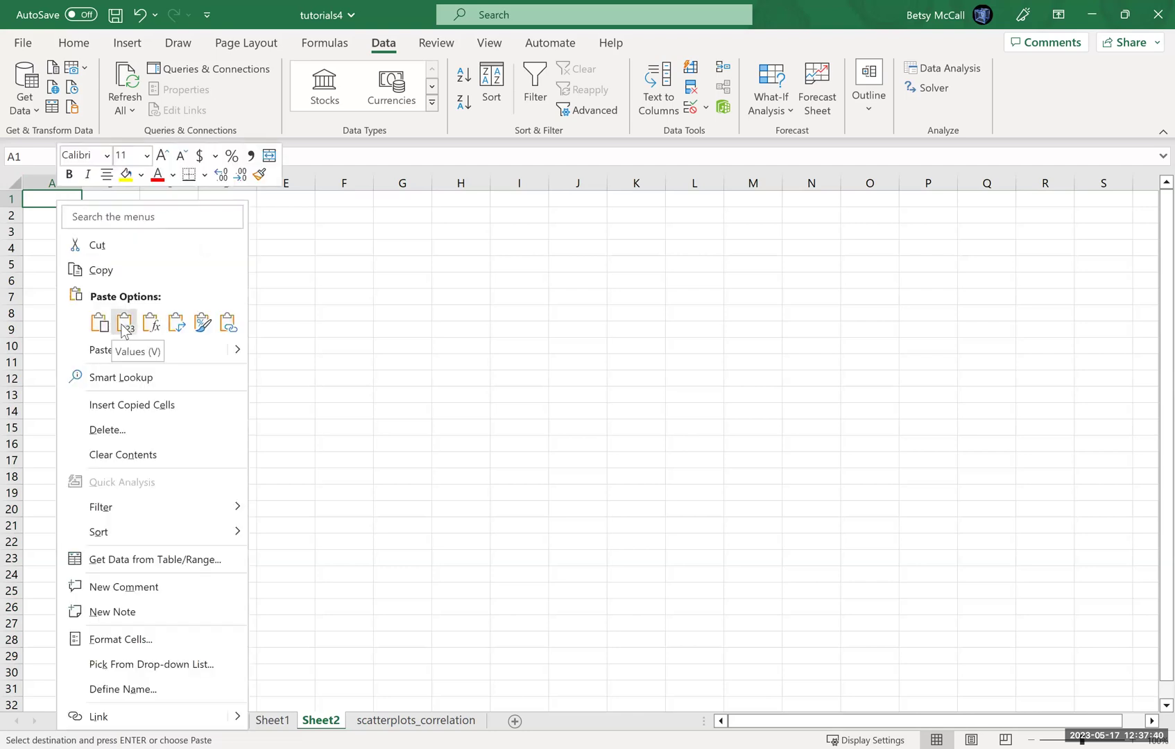
key(ctrl+v)
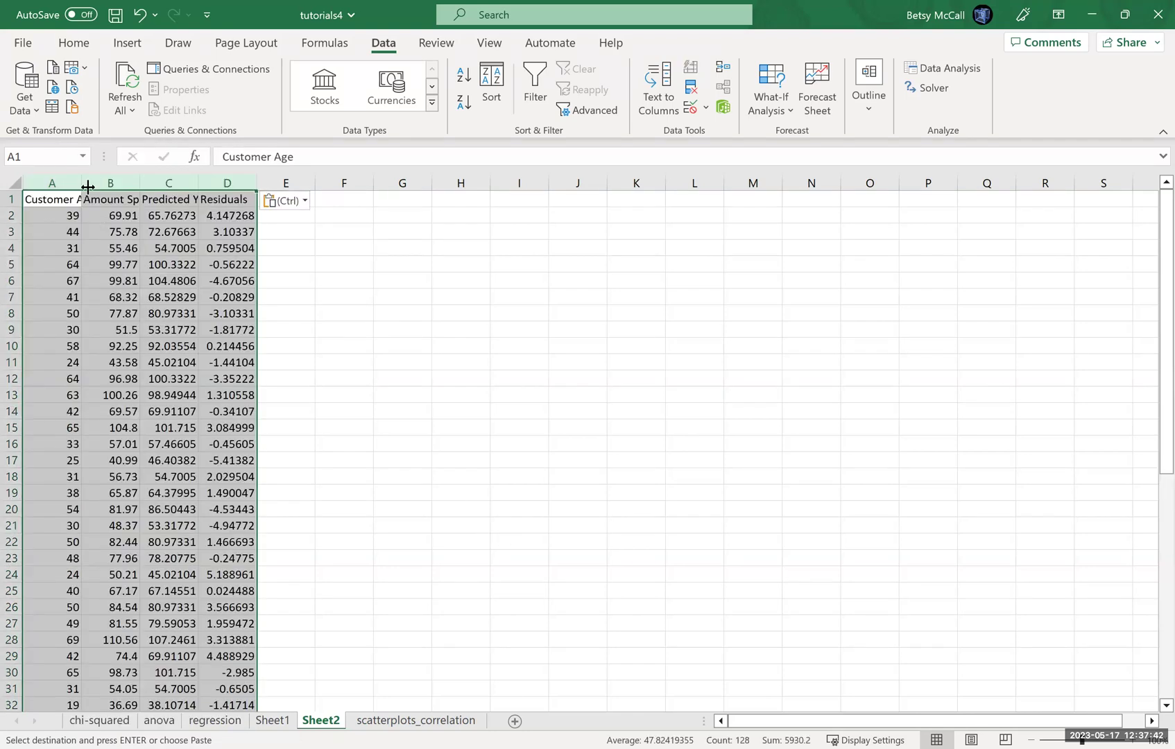
double_click(179, 181)
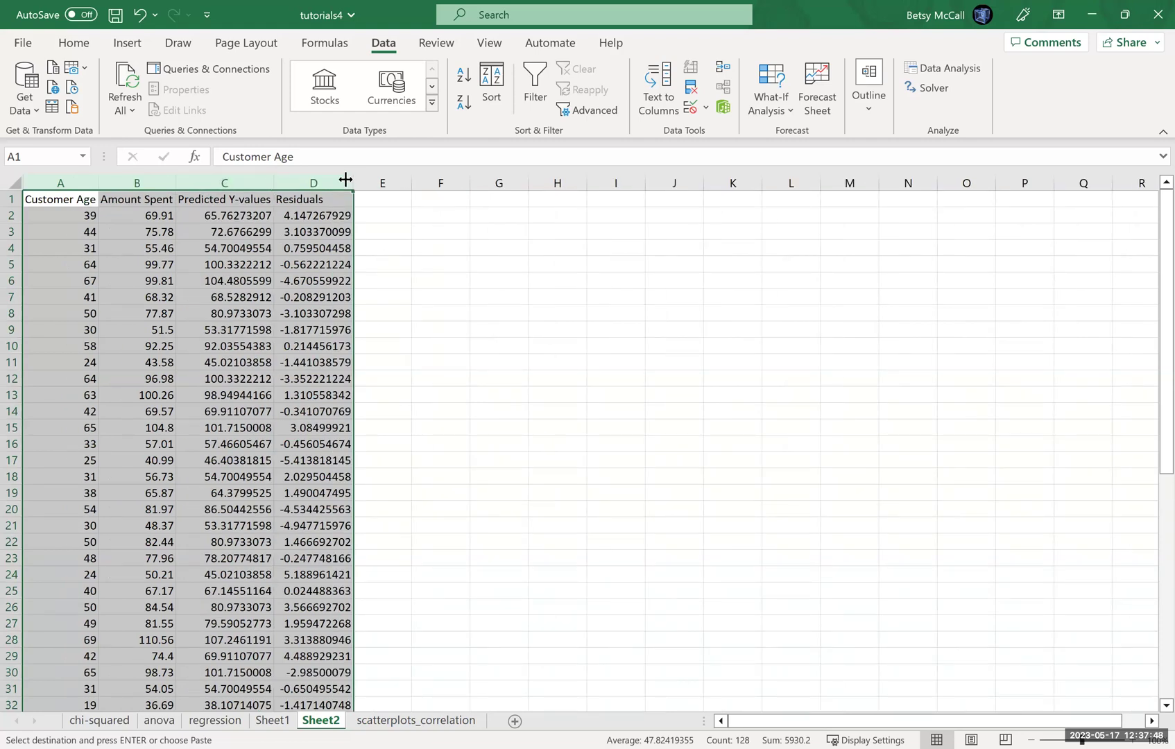
click(392, 218)
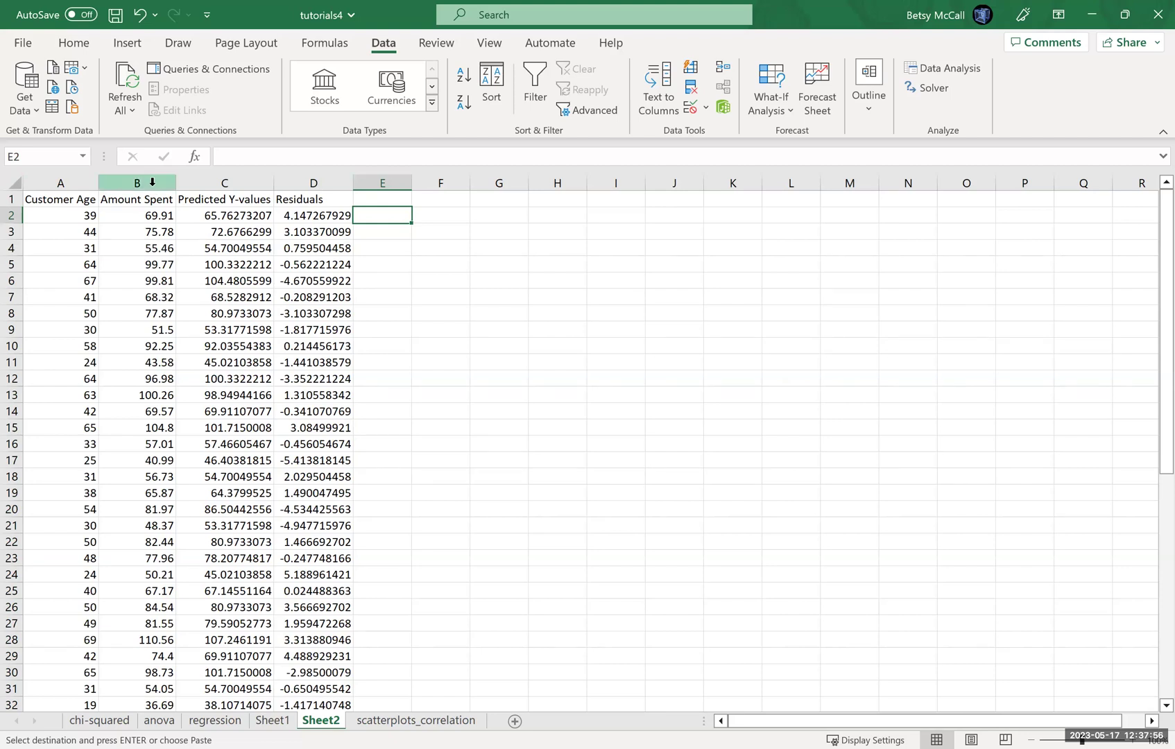
Enter the heading 'Variance of Original Y' in G4, merged and centred across G4:H4.
click(487, 248)
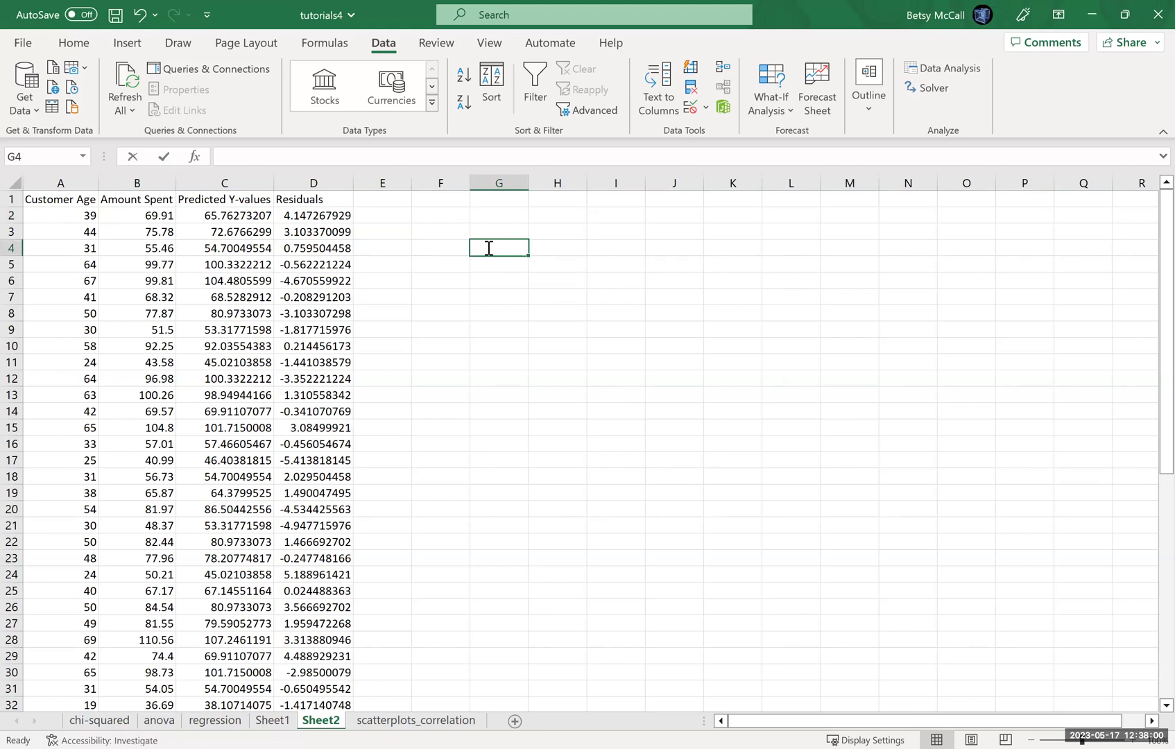
text(V)
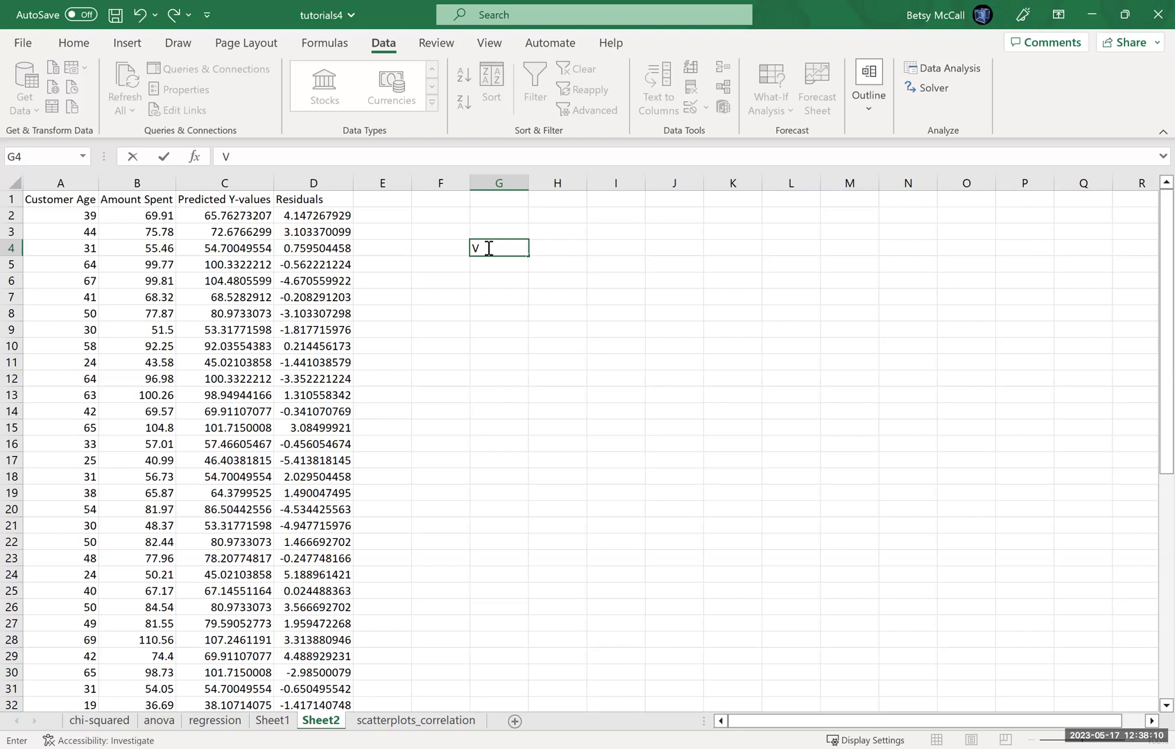
text(ariance of)
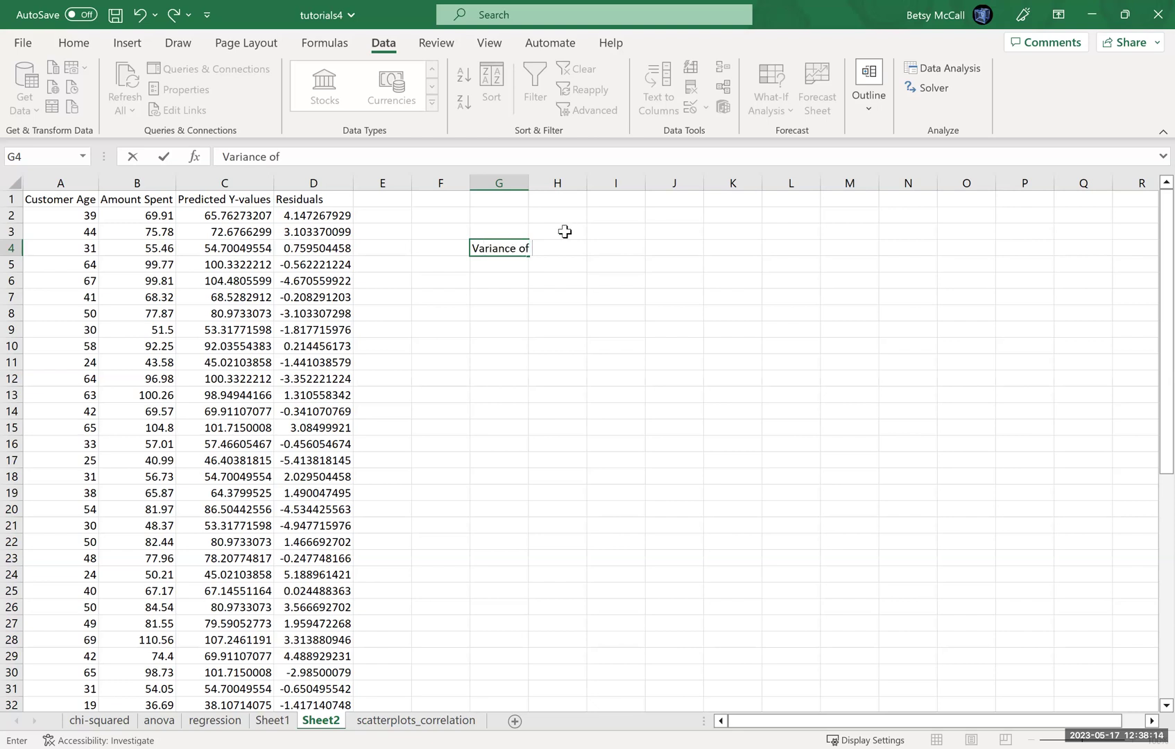
text( Original)
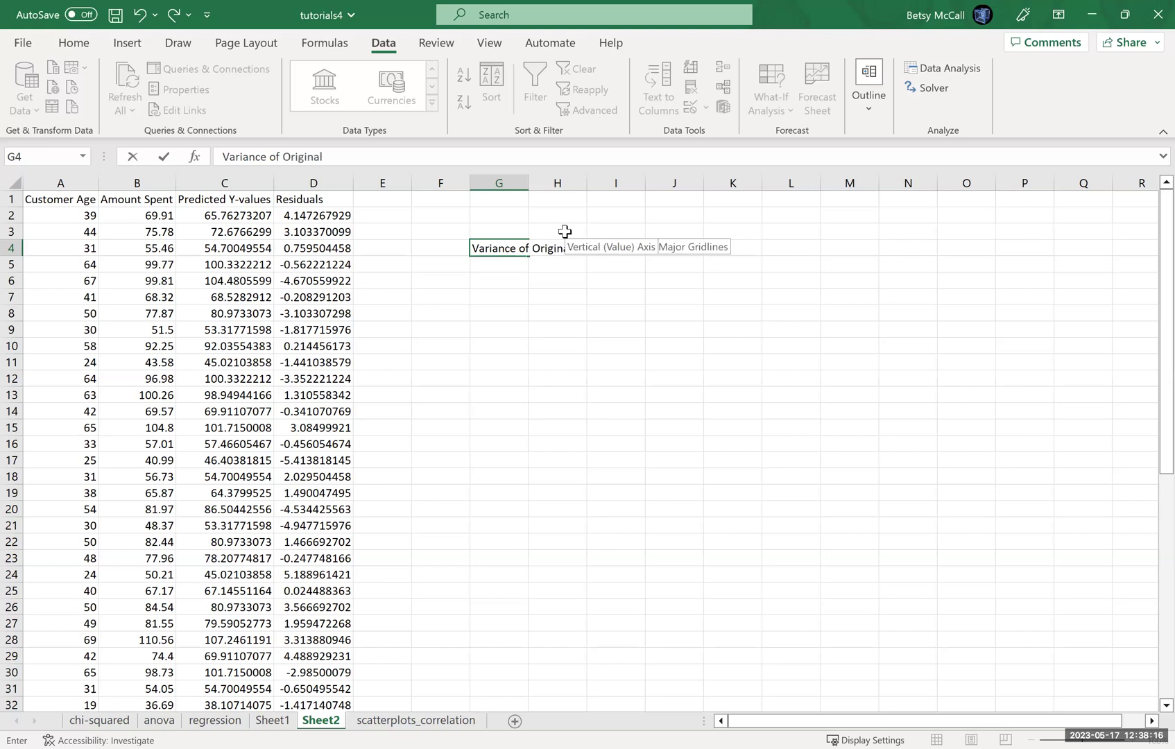
text( Y)
key(Return)
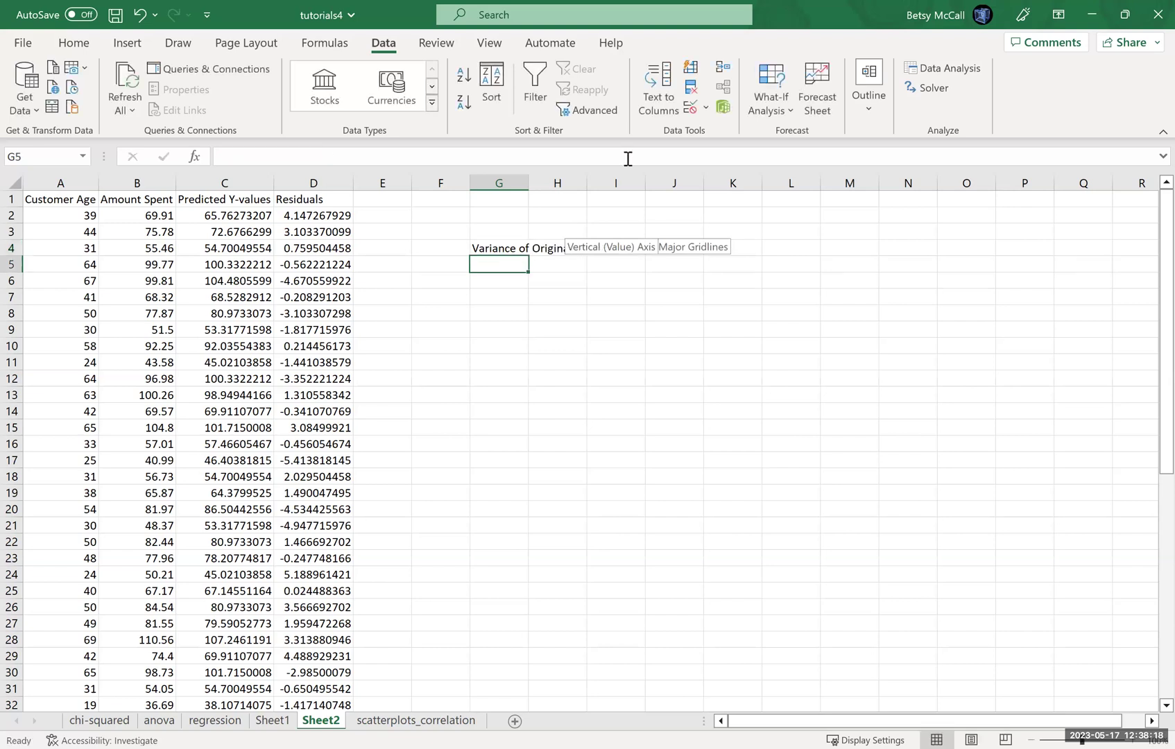
drag(487, 249, 542, 233)
click(73, 42)
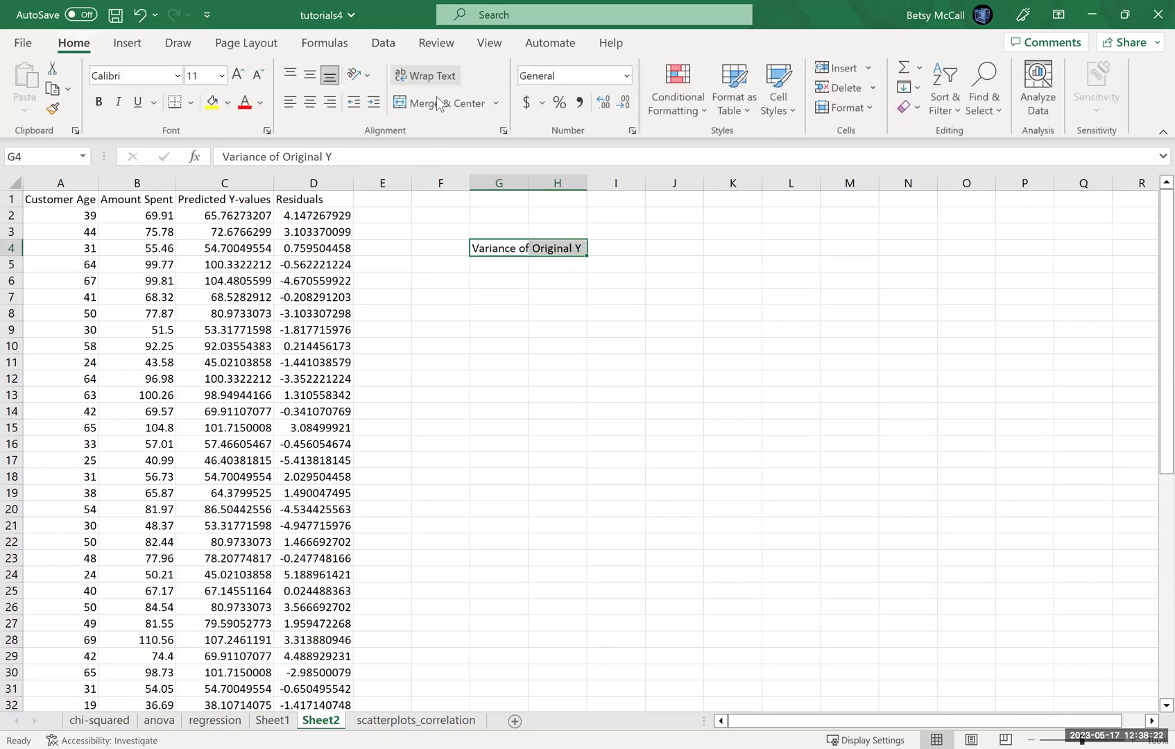
click(437, 101)
Enter =VAR.S(B:B) in G5, giving 424.9777.
click(510, 267)
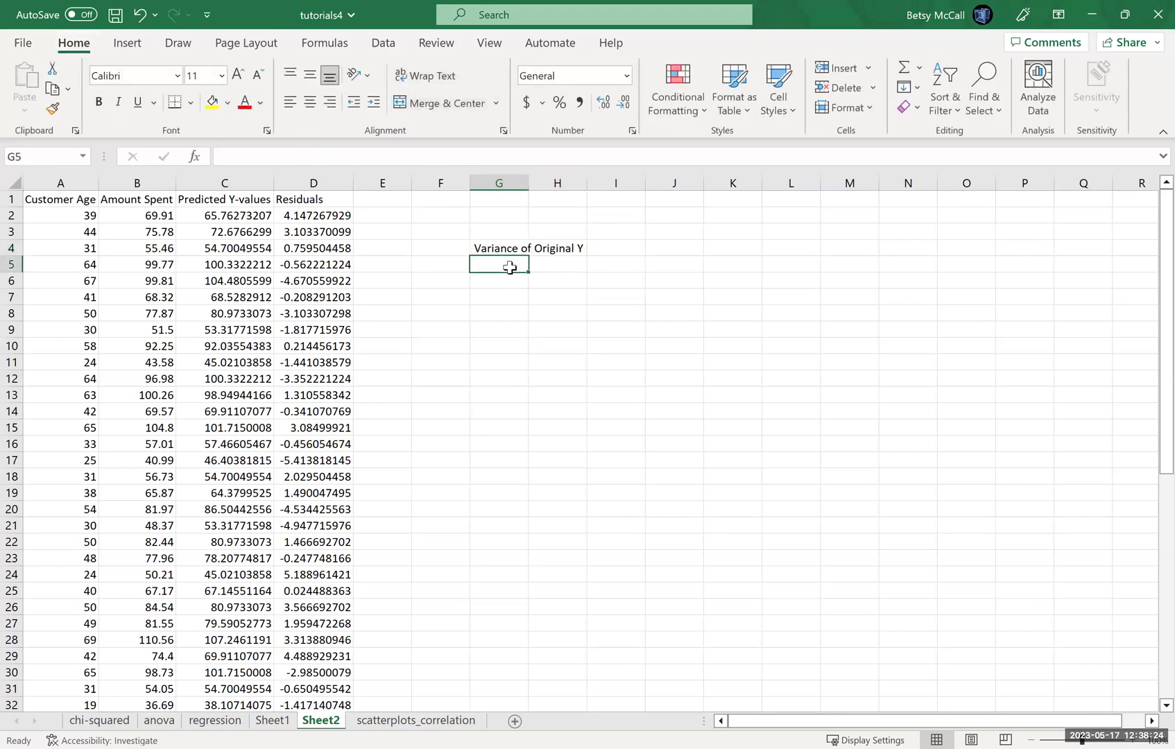
text(=)
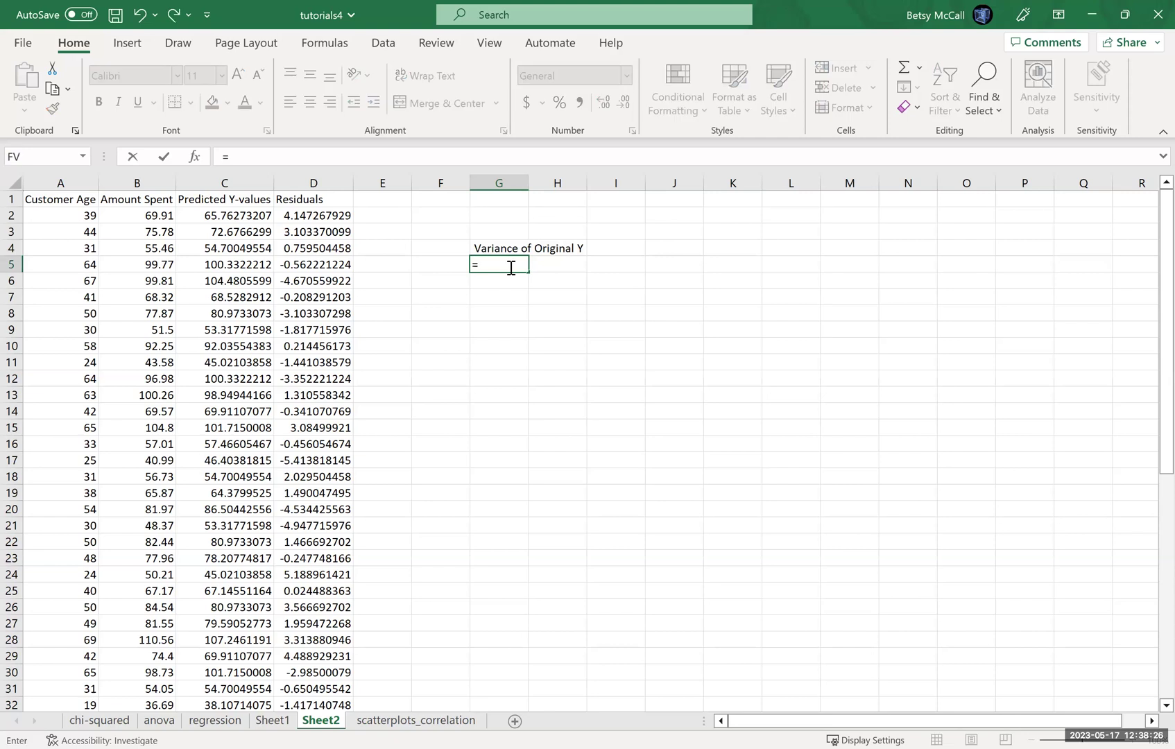
text(VAR.S()
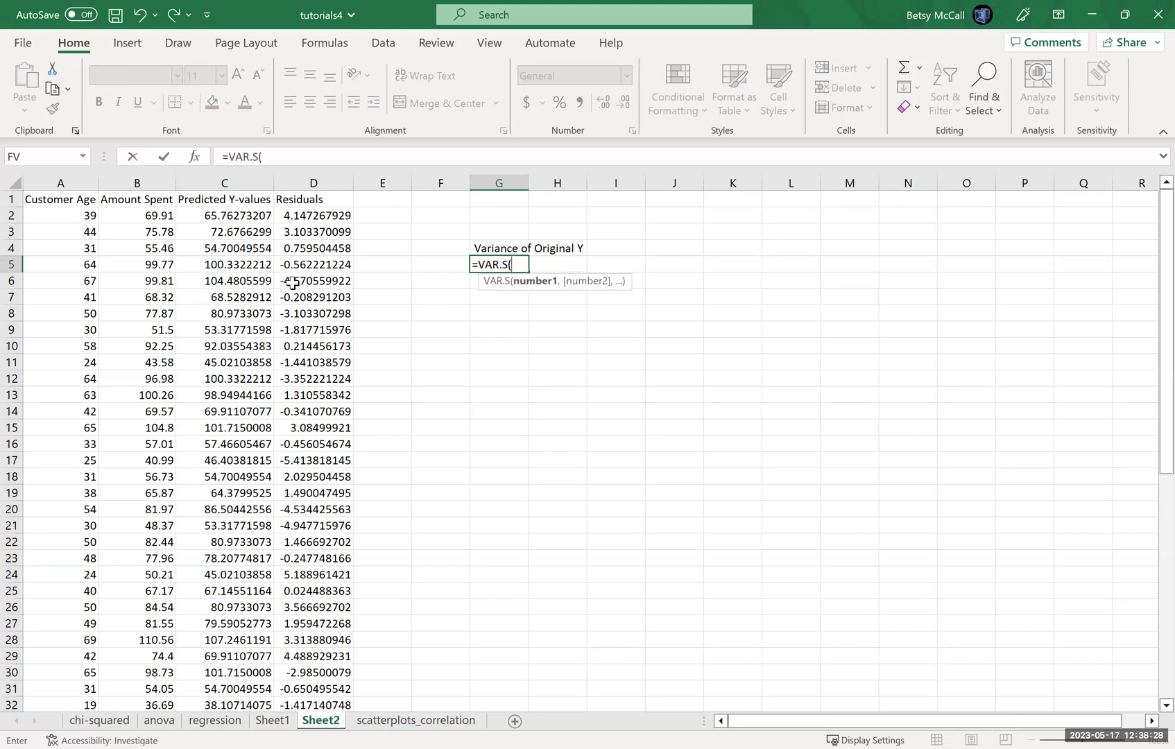
click(134, 182)
key(Return)
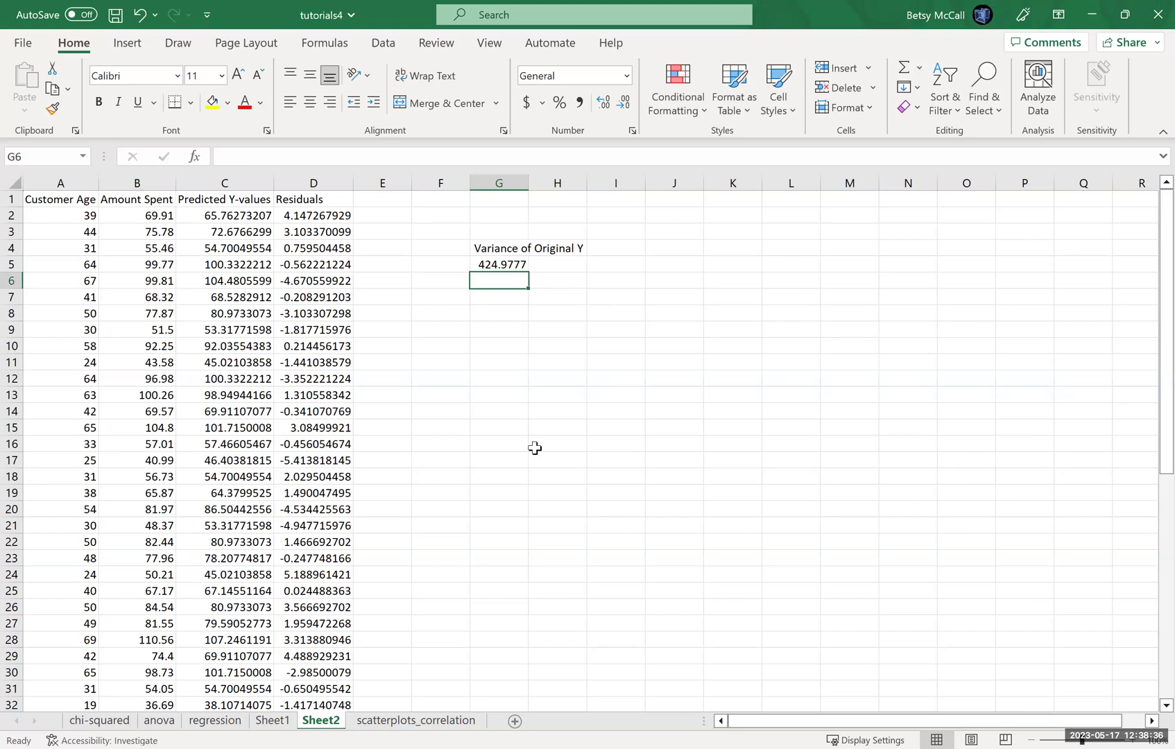
Enter the label 'Variance of Predicted Y' in G7, merged and centred across G7:H7.
key(Down)
text(Variance of)
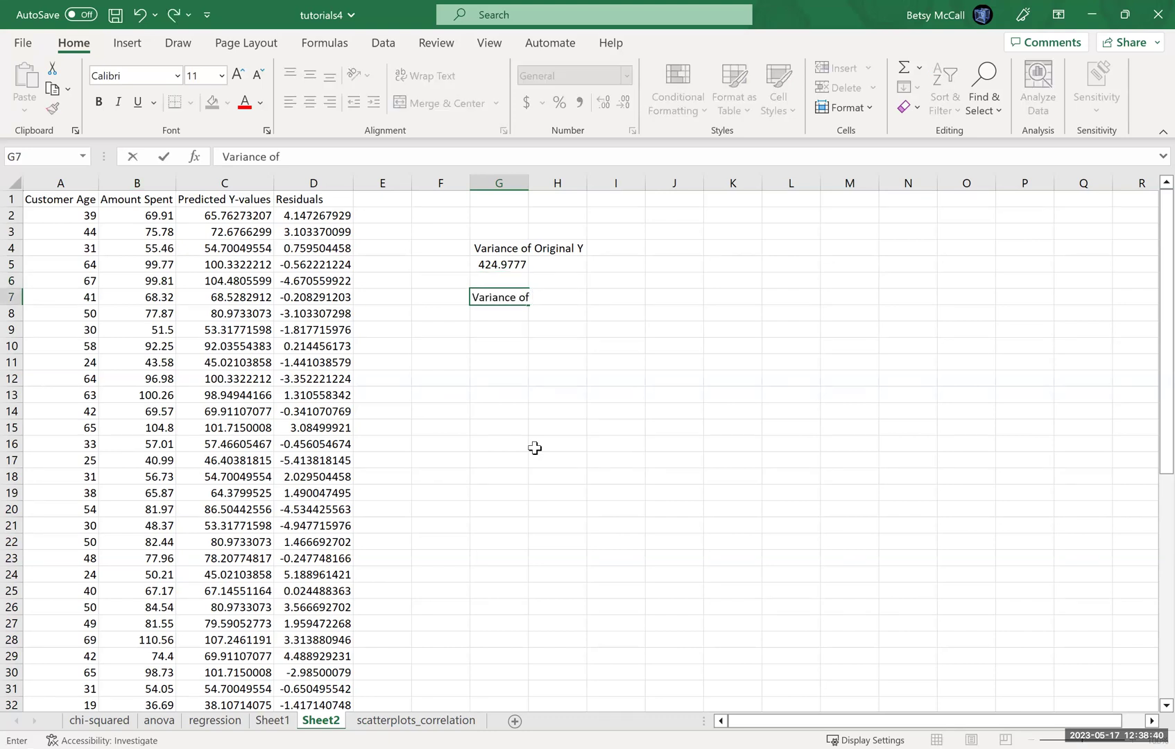
text( Predicted Y)
key(Return)
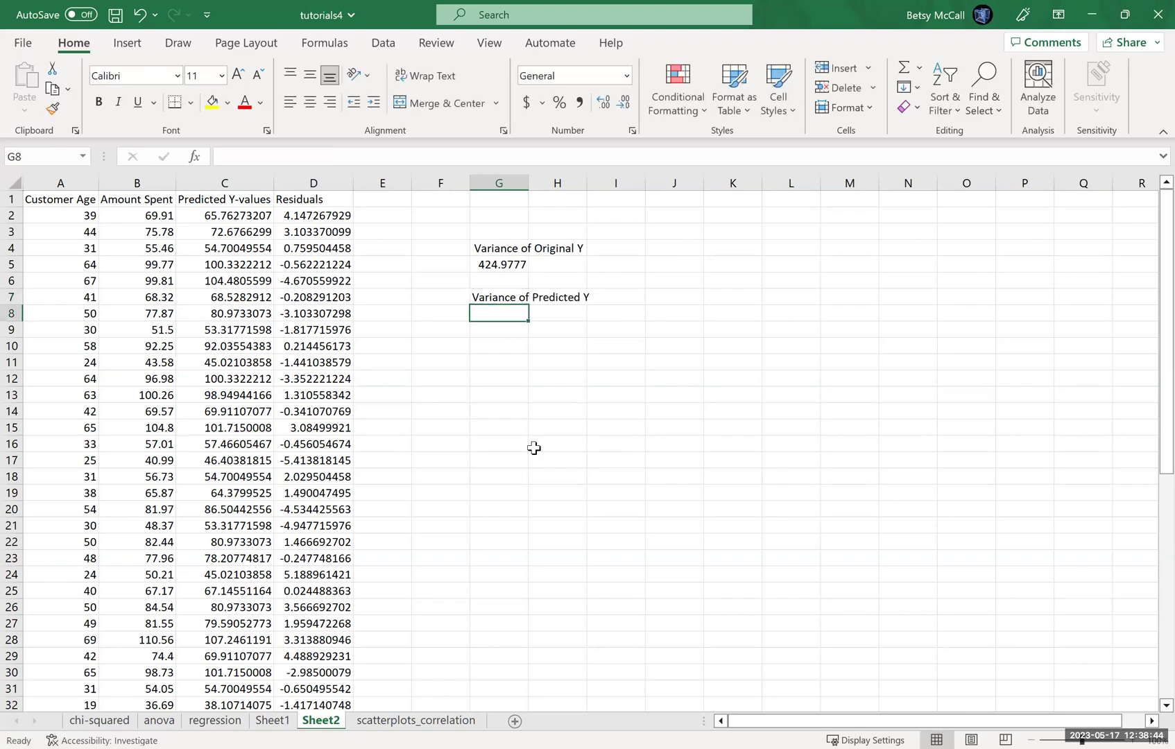
drag(490, 299, 565, 296)
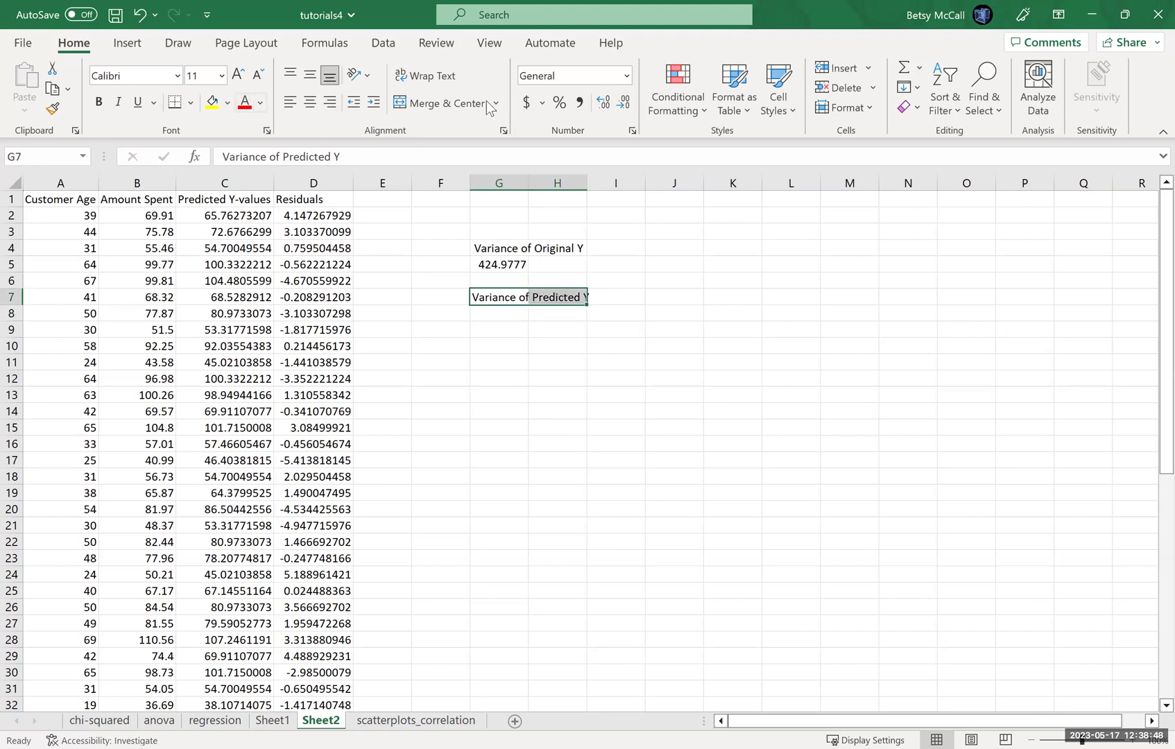
click(422, 103)
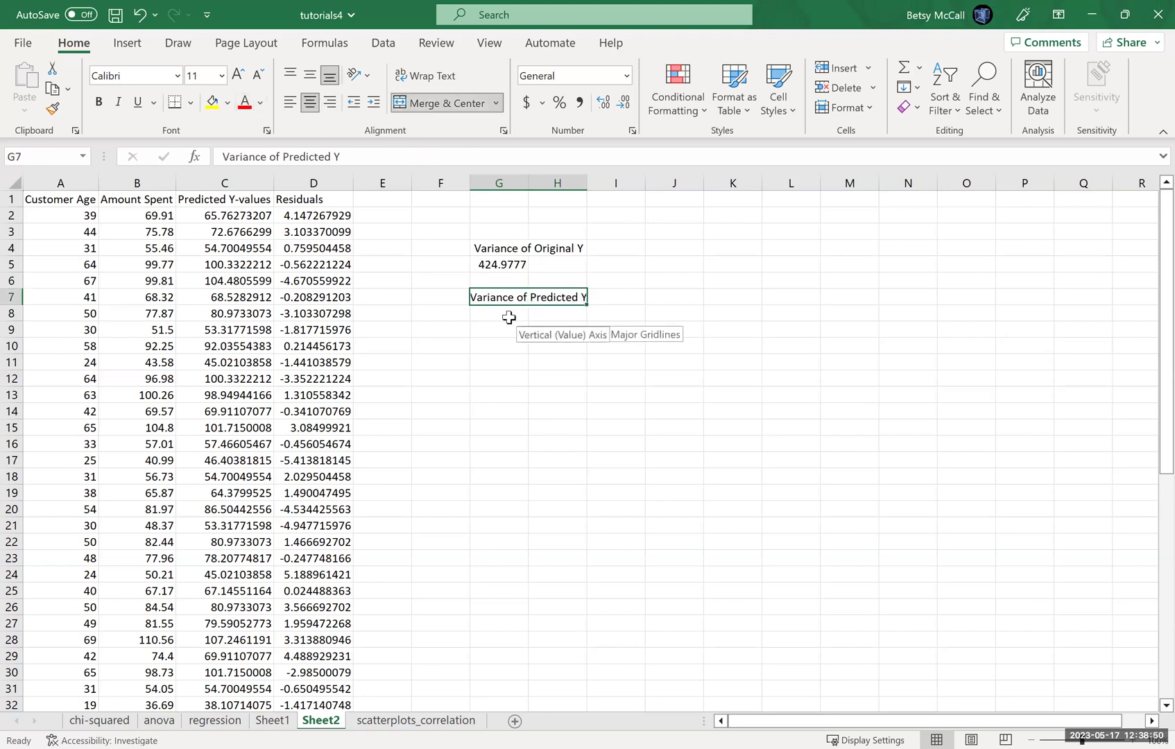
Enter =VAR.S(C:C) in G8, giving 416.4344.
click(510, 317)
text(=)
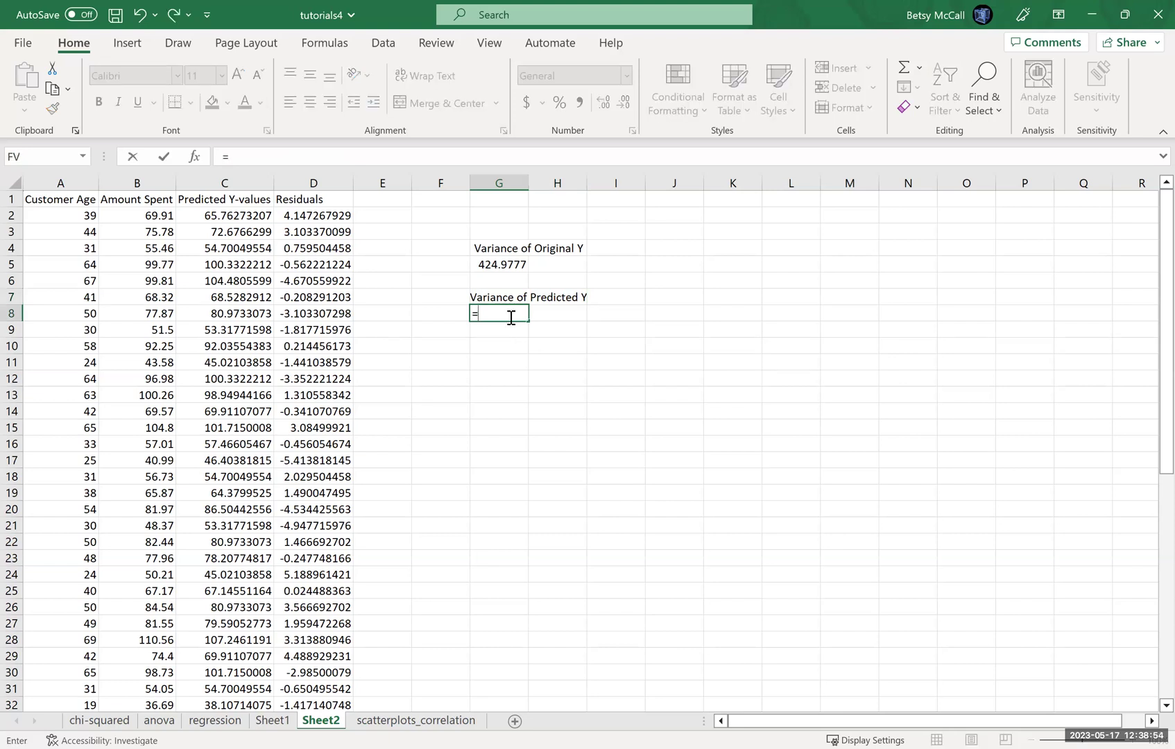
text(VAR.S()
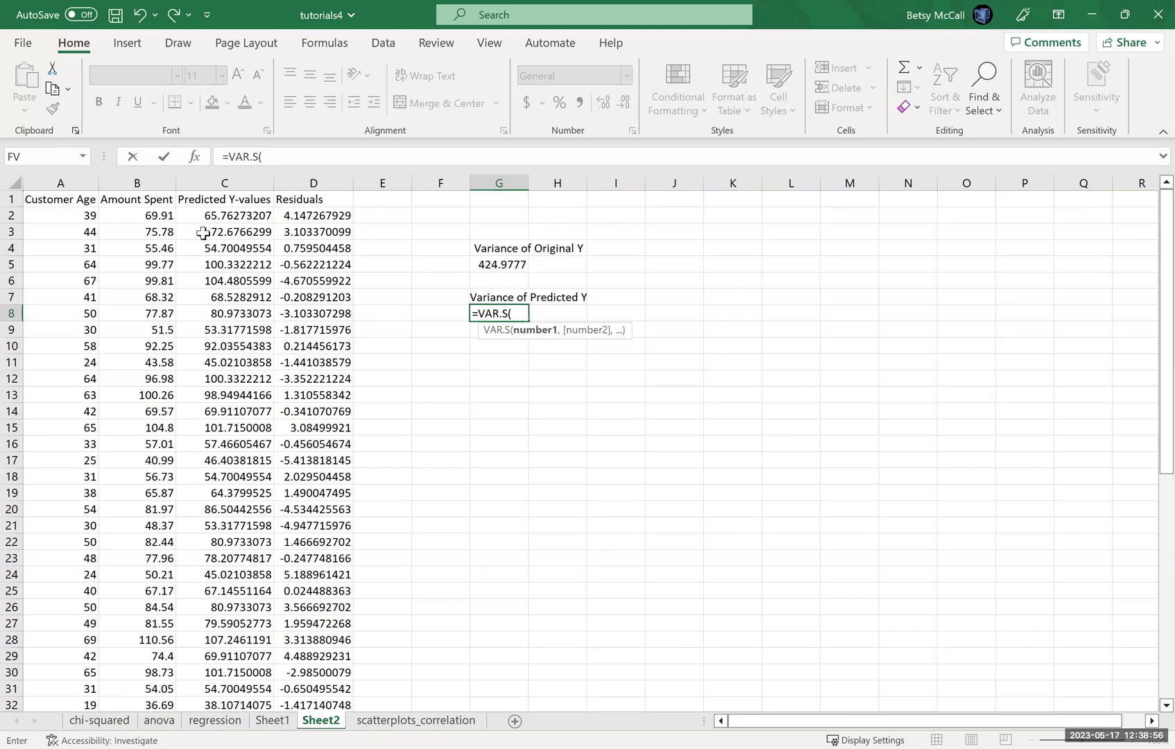
click(226, 184)
key(Return)
key(Return)
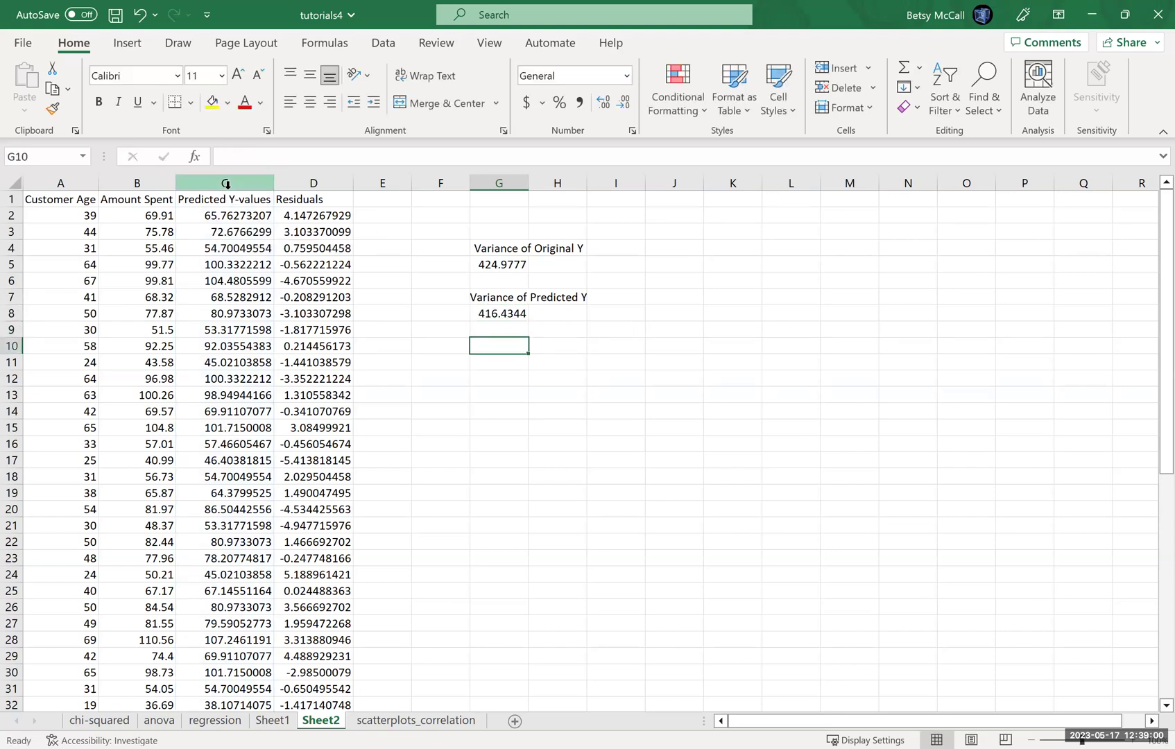
Enter the label 'Variance of Residuals' in G10.
text(=)
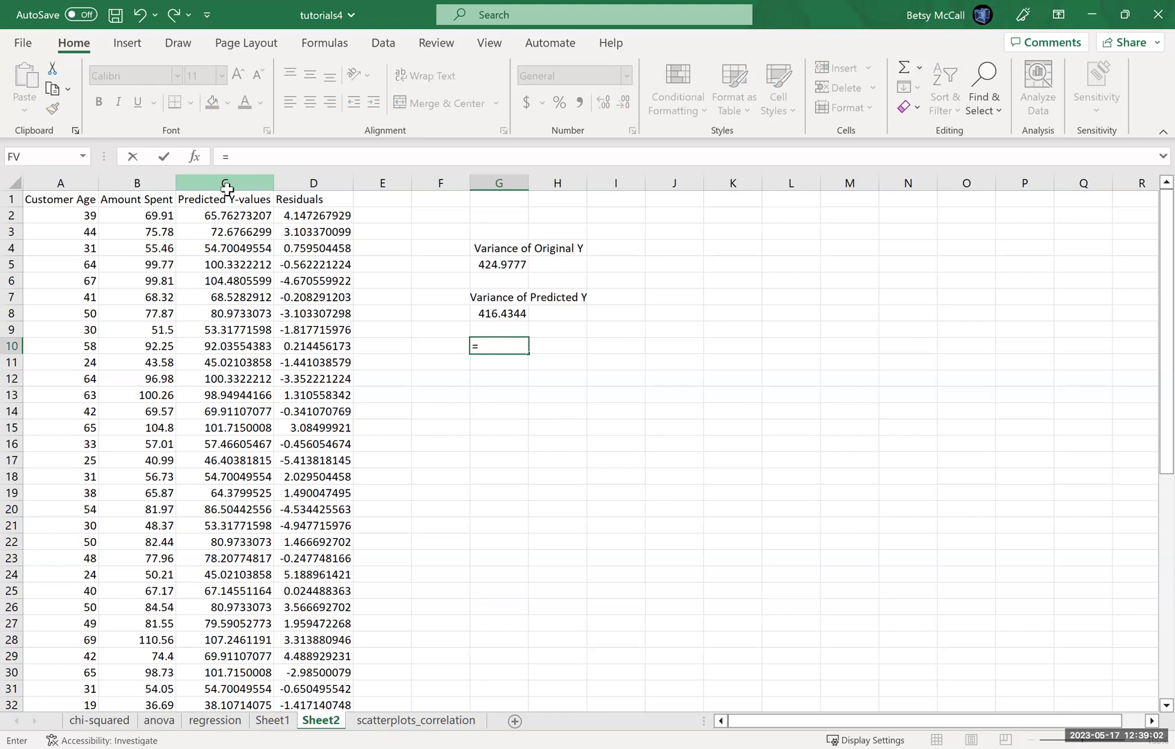
click(226, 184)
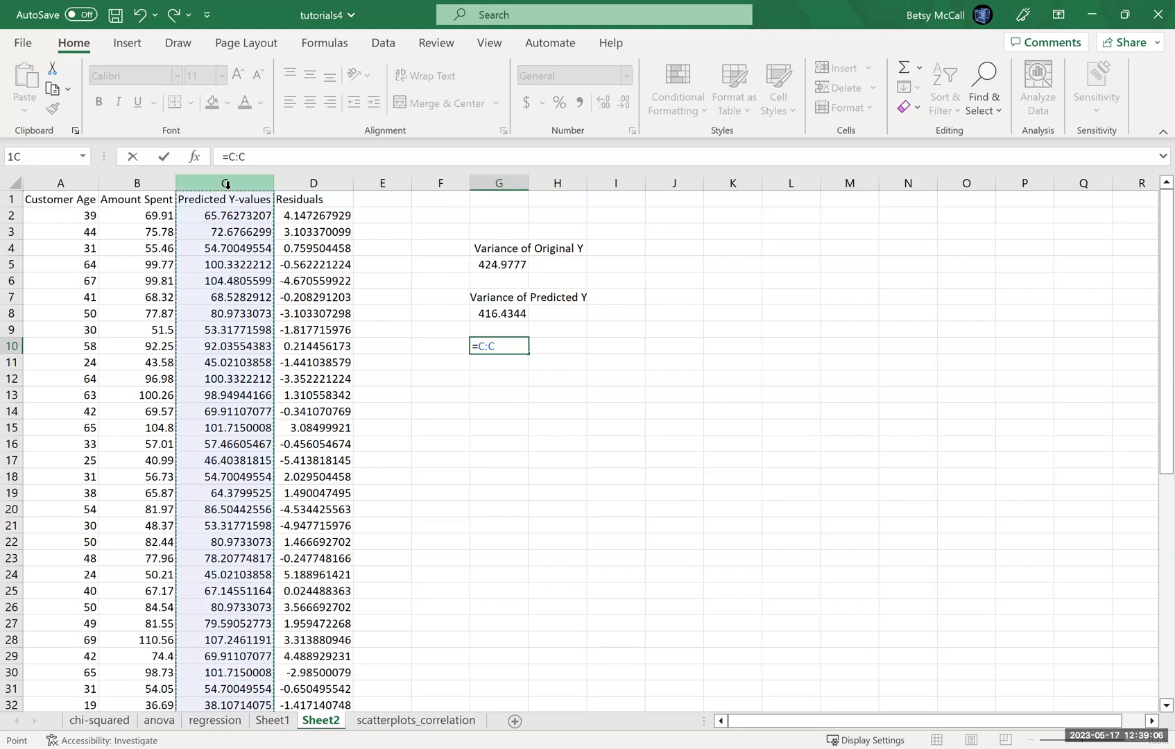
key(Escape)
text(Variance )
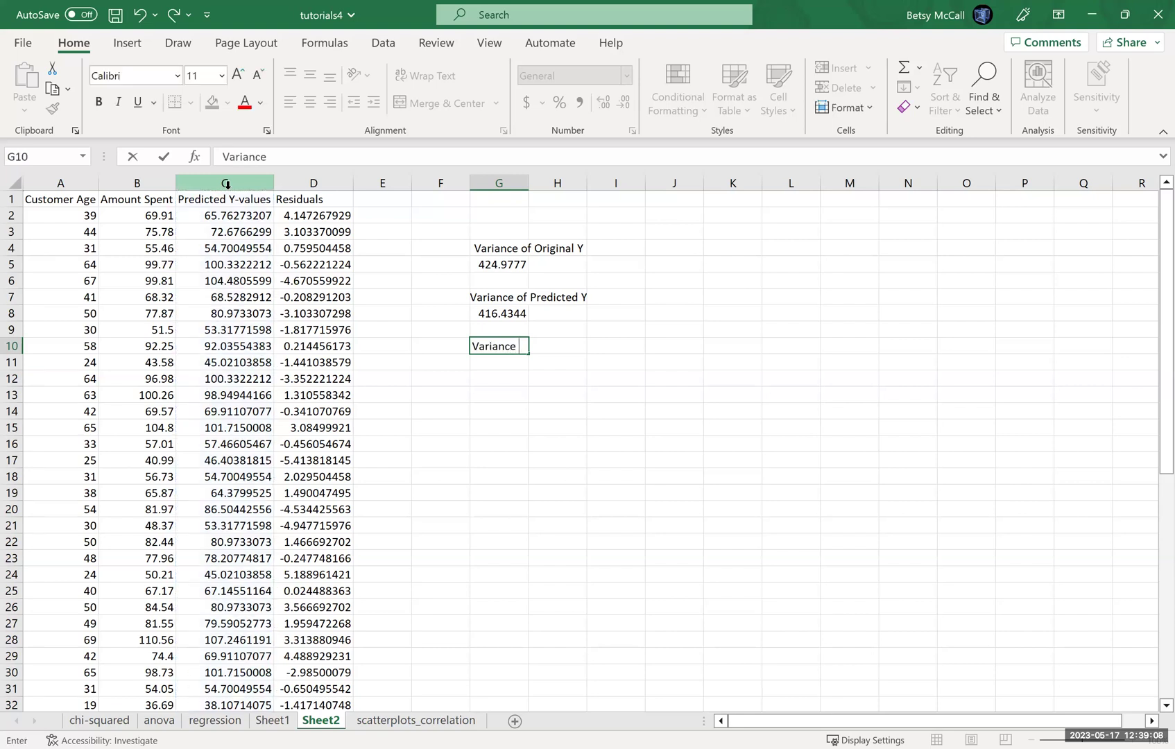
text(of Residuals)
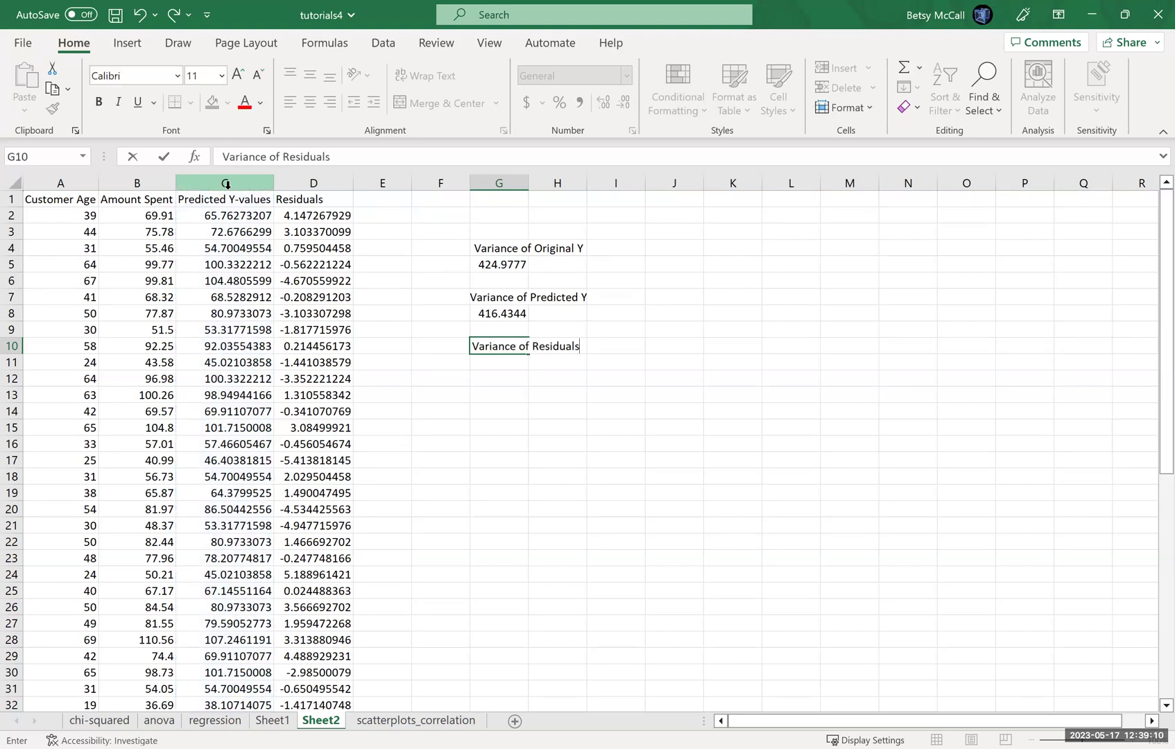
key(Return)
Enter =VAR.S(D:D) in G11, giving 8.543253.
text(=)
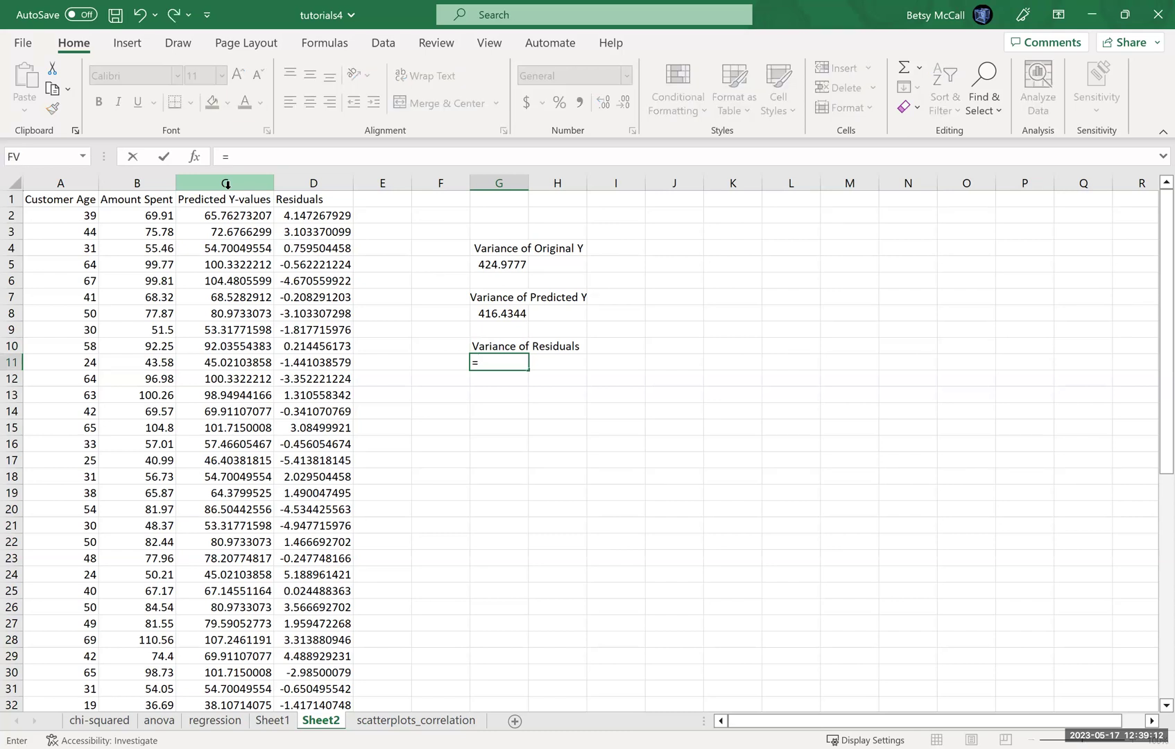
text(VAR.S()
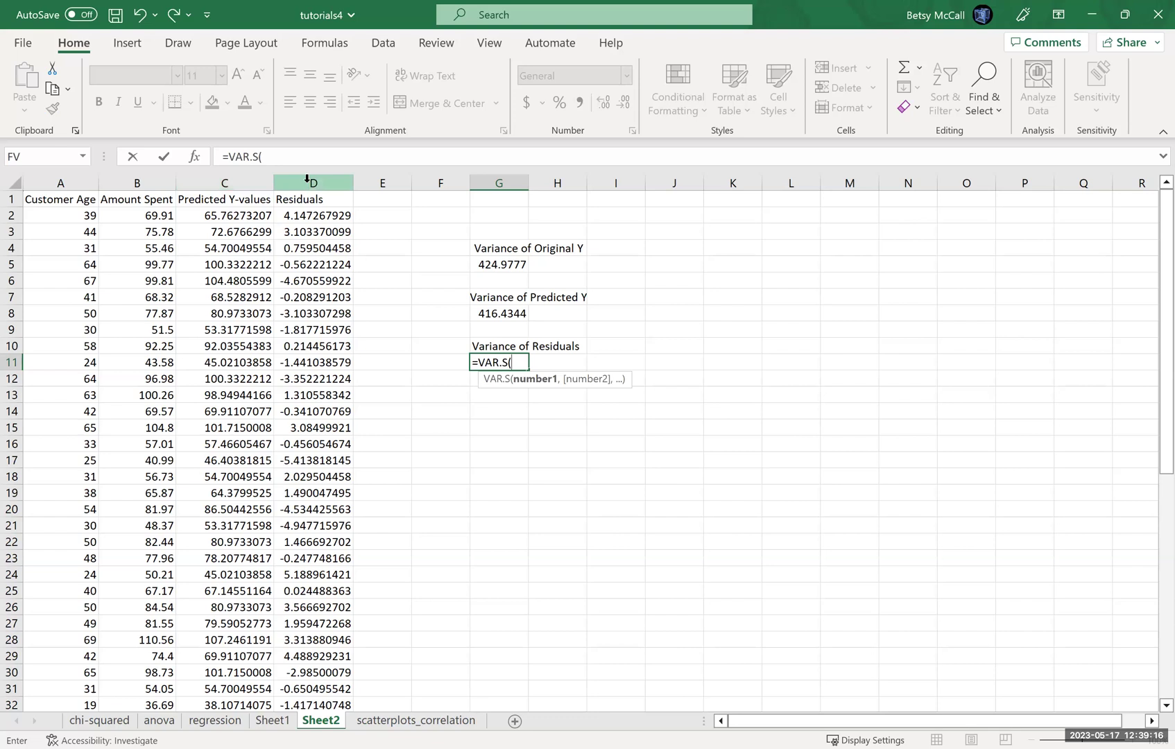
click(307, 182)
key(Return)
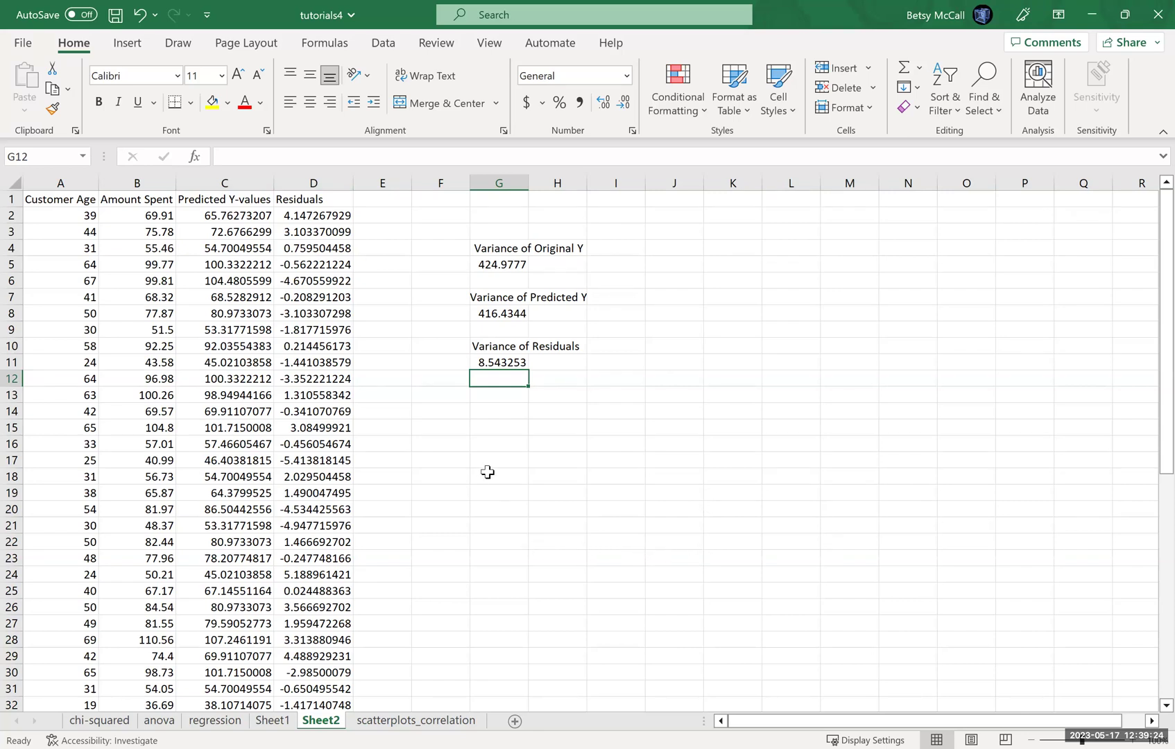
click(489, 415)
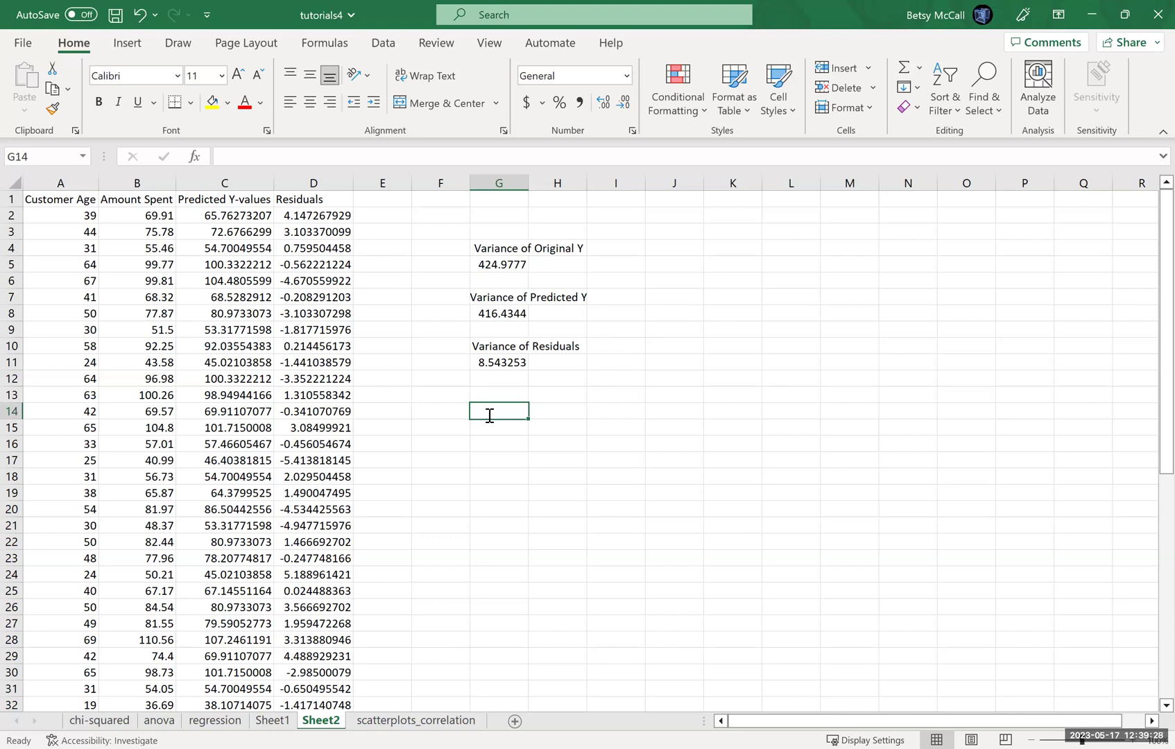
Type the note 'R^2=1-Var(Residuals)/Var(OrigY)' into G14.
text(1-)
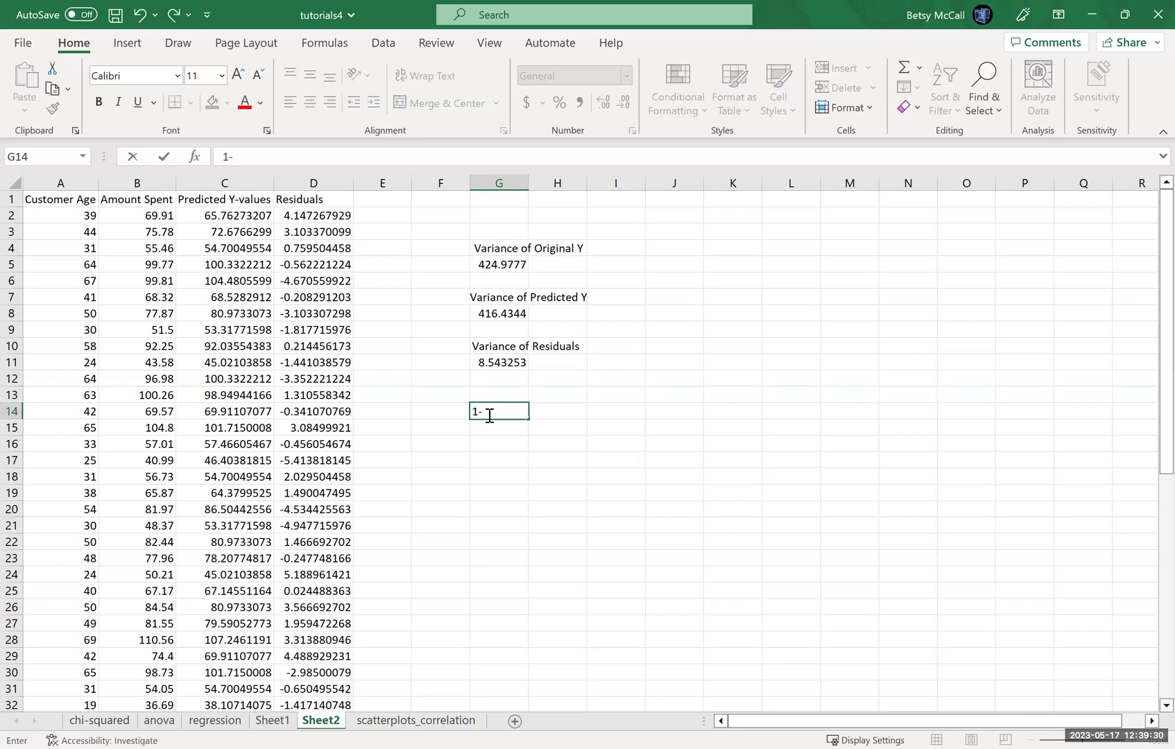
key(BackSpace)
key(BackSpace)
text(R^2=1-Var(R)
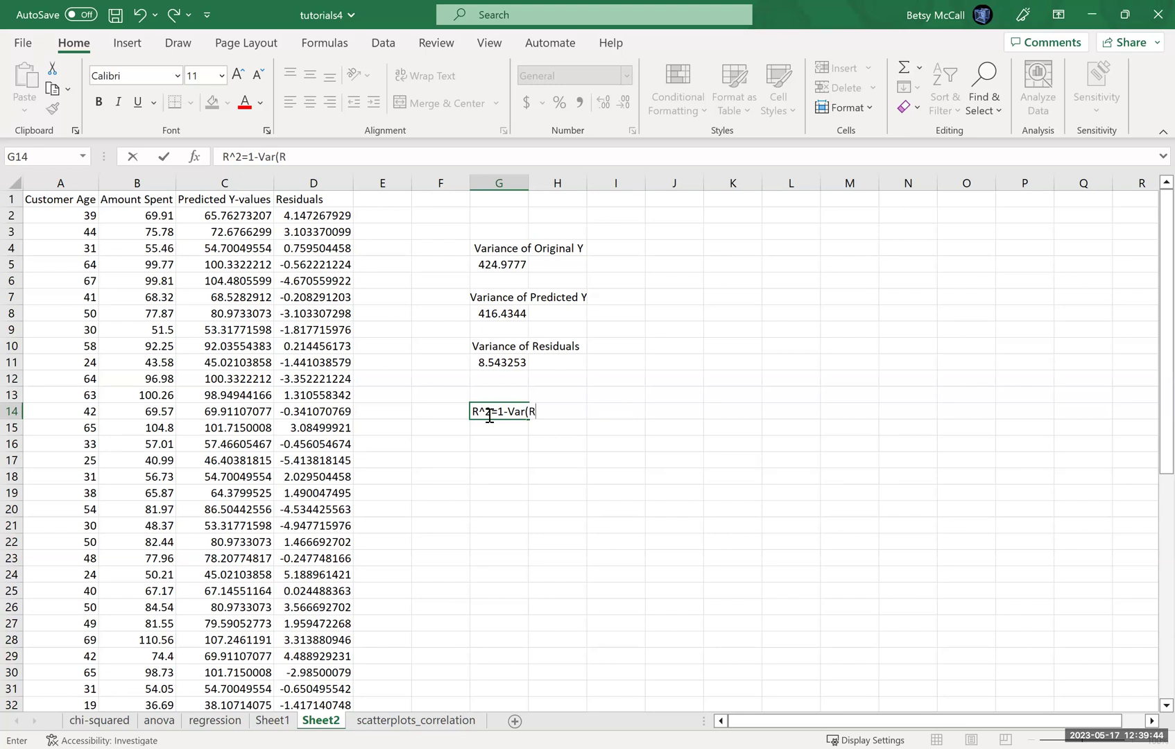
text(esiduals)/Var(Org)
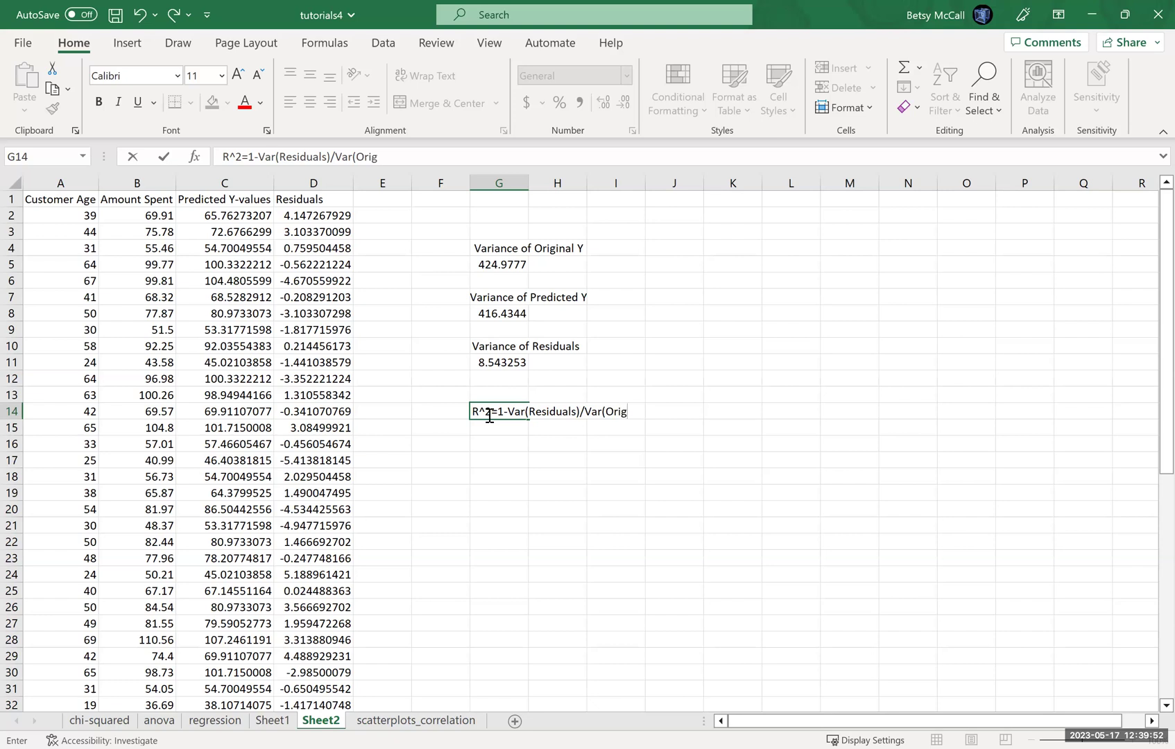
text(Y))
key(Return)
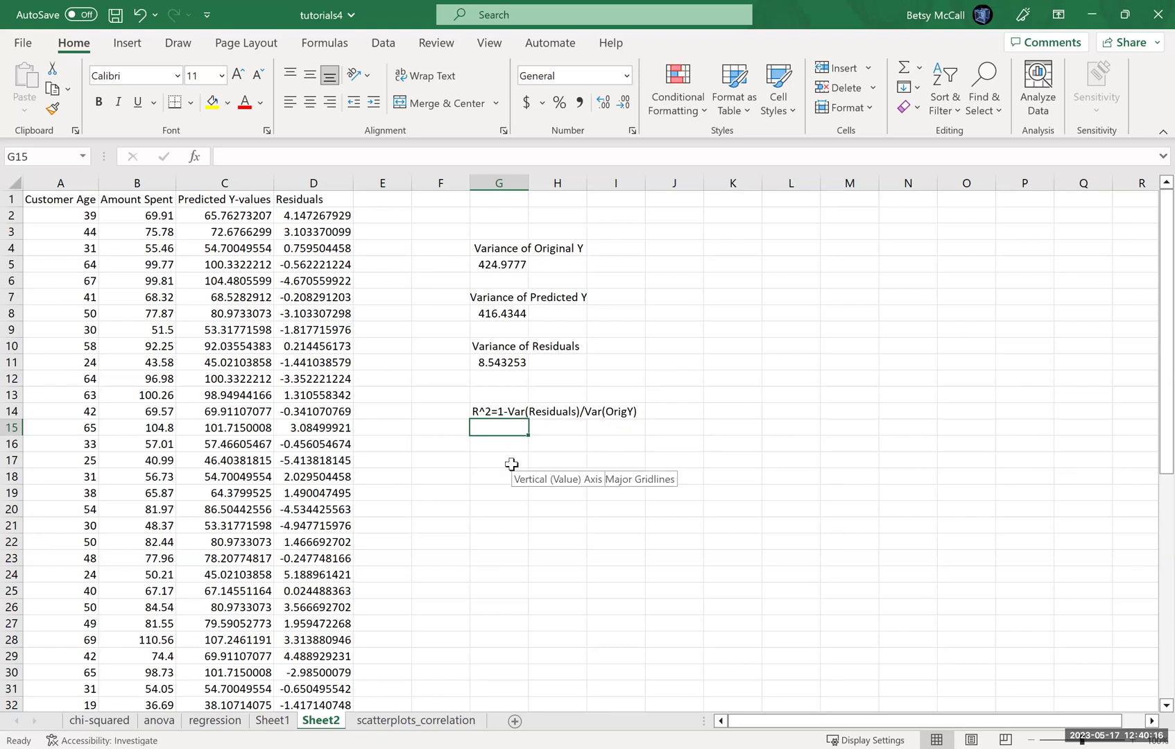
Enter the label 'Var(Res)/Var(Y)' in G17.
text(Vari)
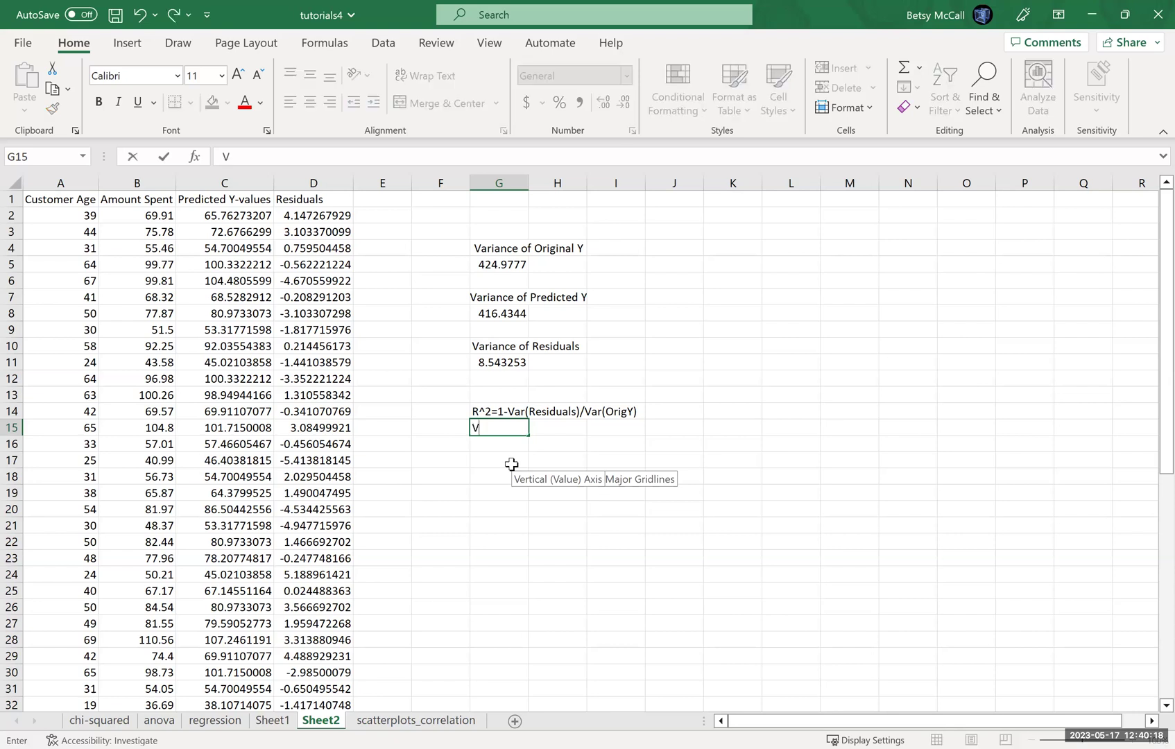
key(BackSpace)
key(BackSpace)
key(BackSpace)
key(BackSpace)
click(511, 464)
text(Var(Res)/Var(Y))
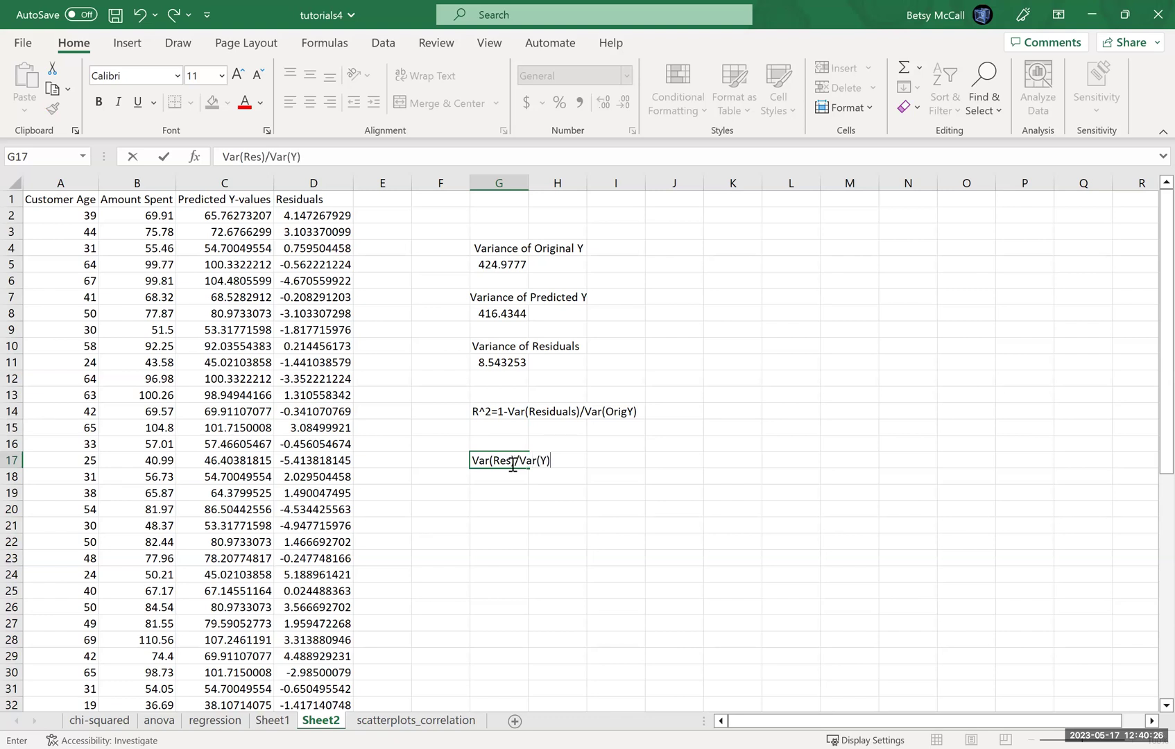
key(Return)
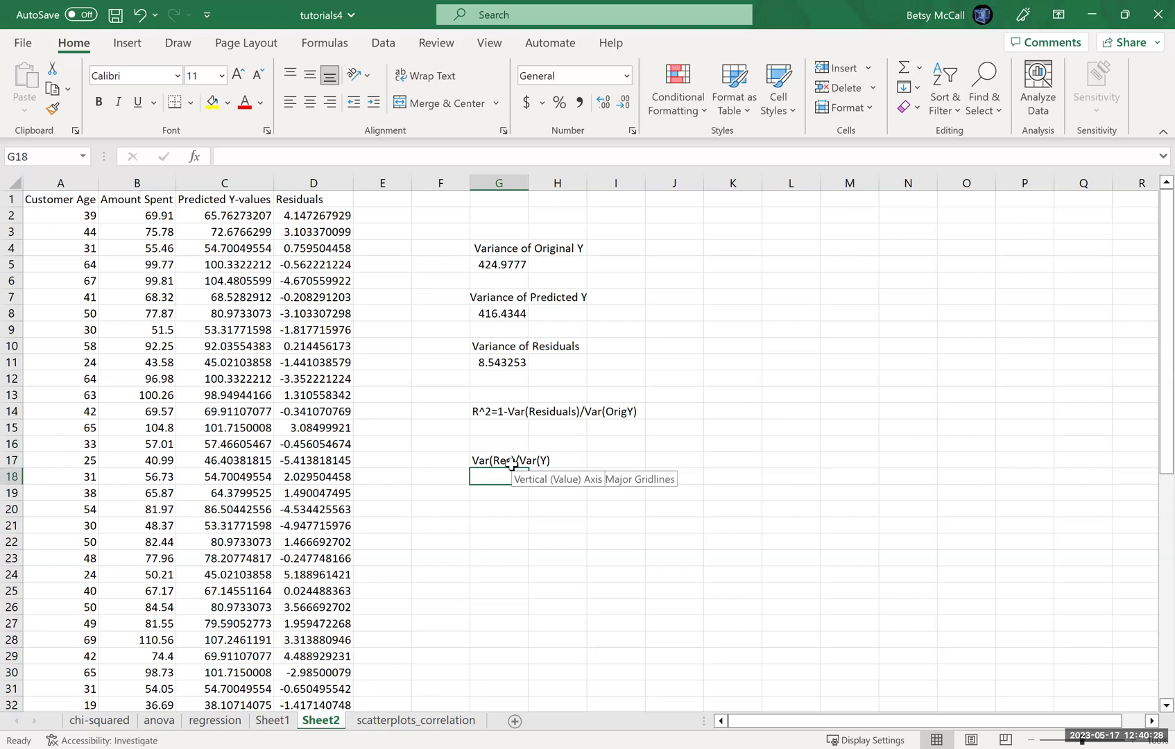
Enter =G11/G5 in G18, giving the ratio 0.020103.
text(=)
click(505, 363)
text(/)
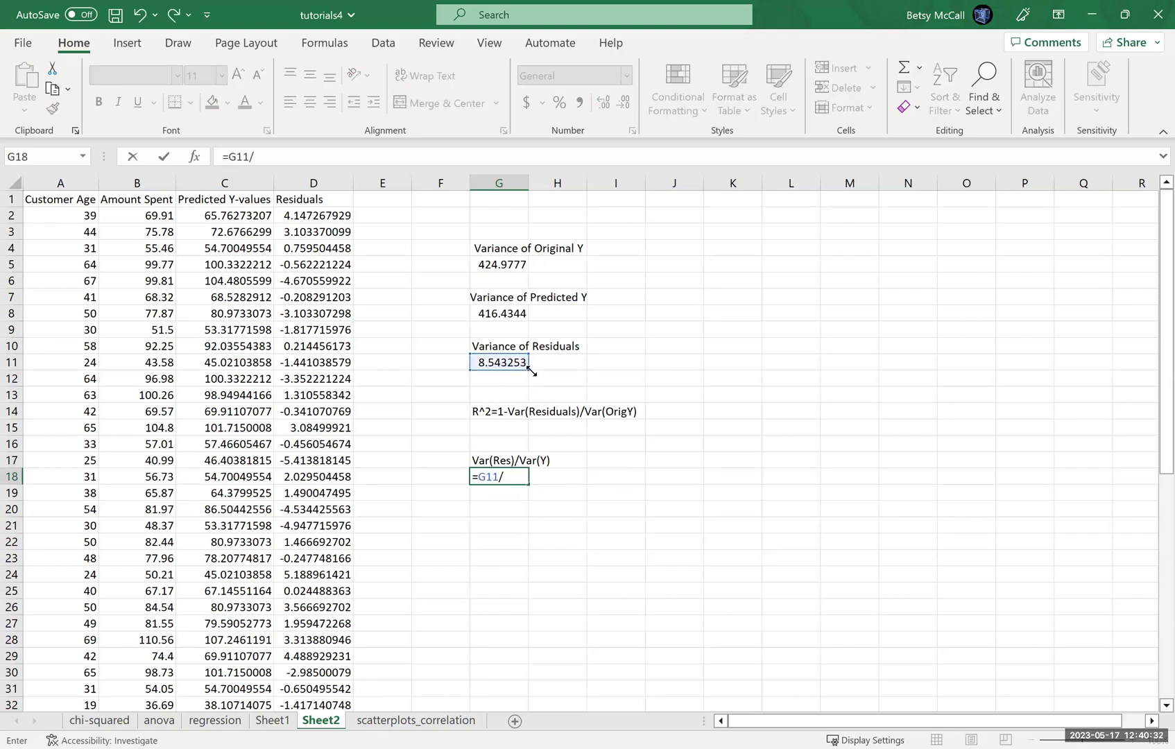
click(501, 265)
key(Return)
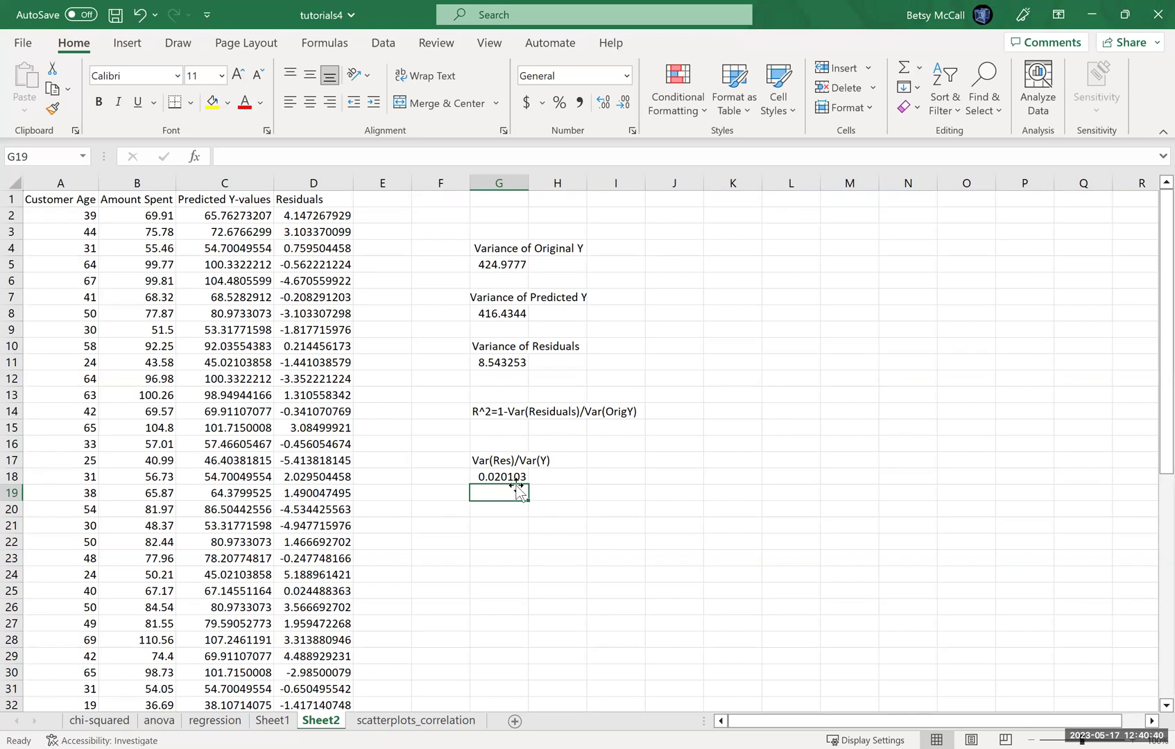
Add an 'R^2' label and enter =1-G18 in G20, giving 0.979897.
text(R^2)
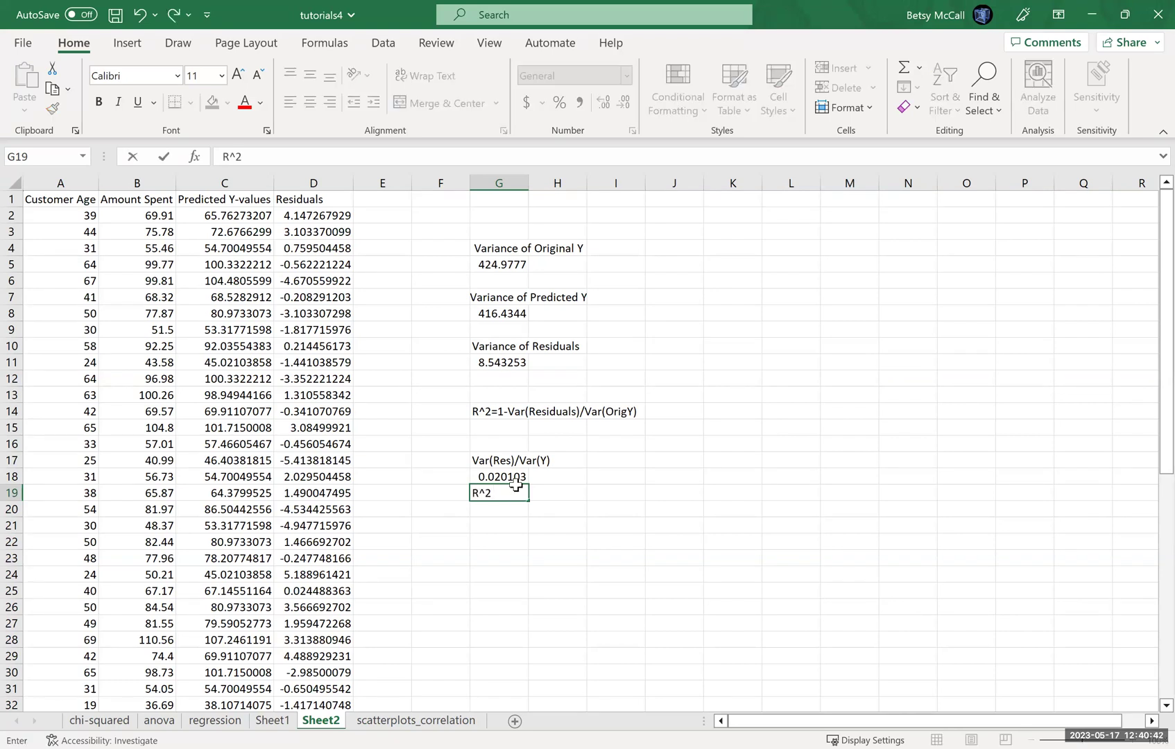
key(Return)
text(=1-)
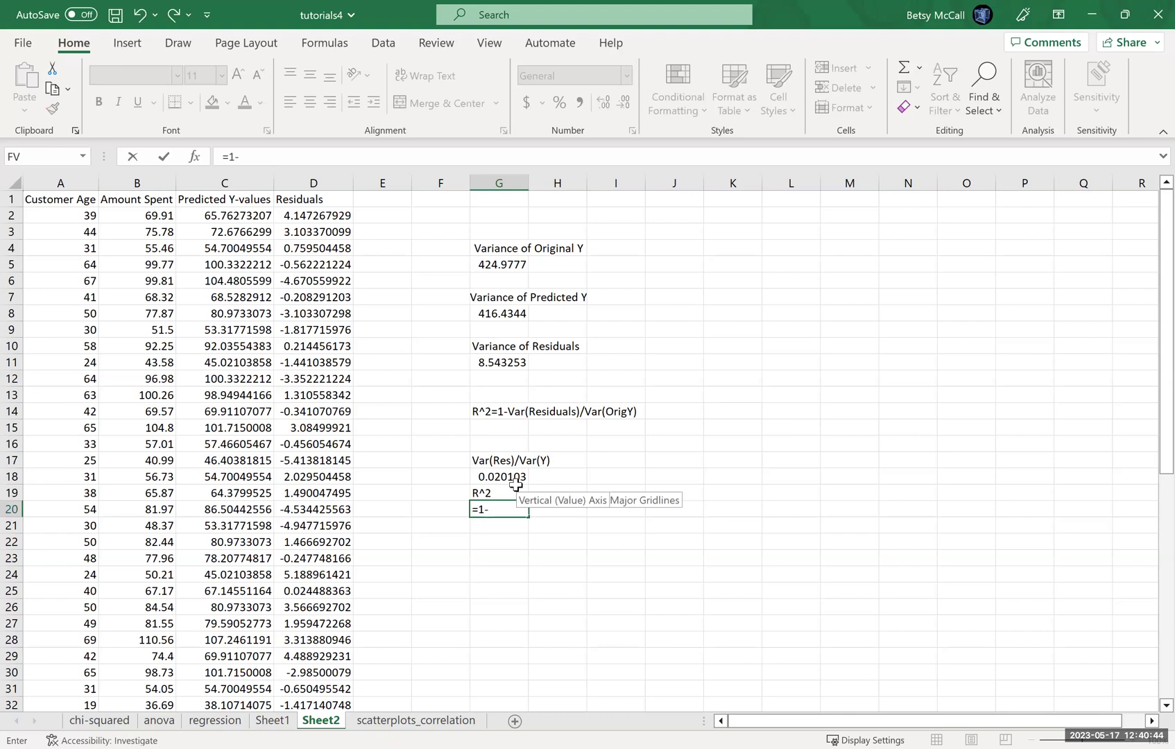
click(510, 478)
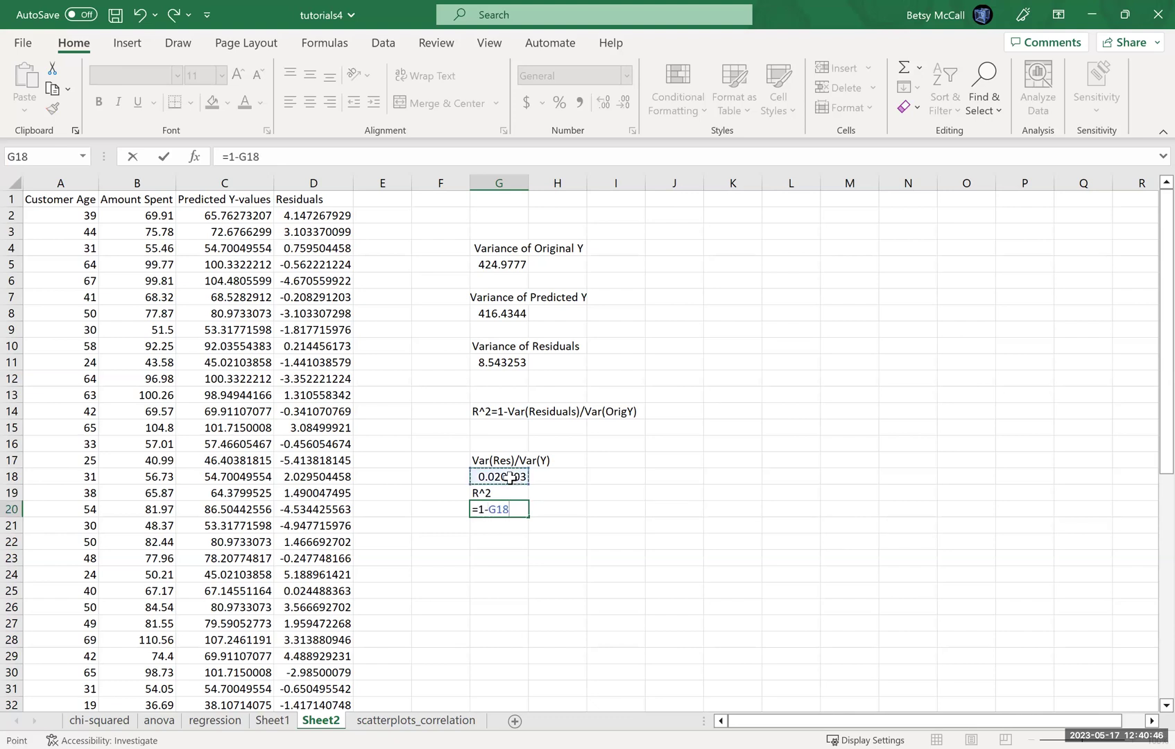
key(Return)
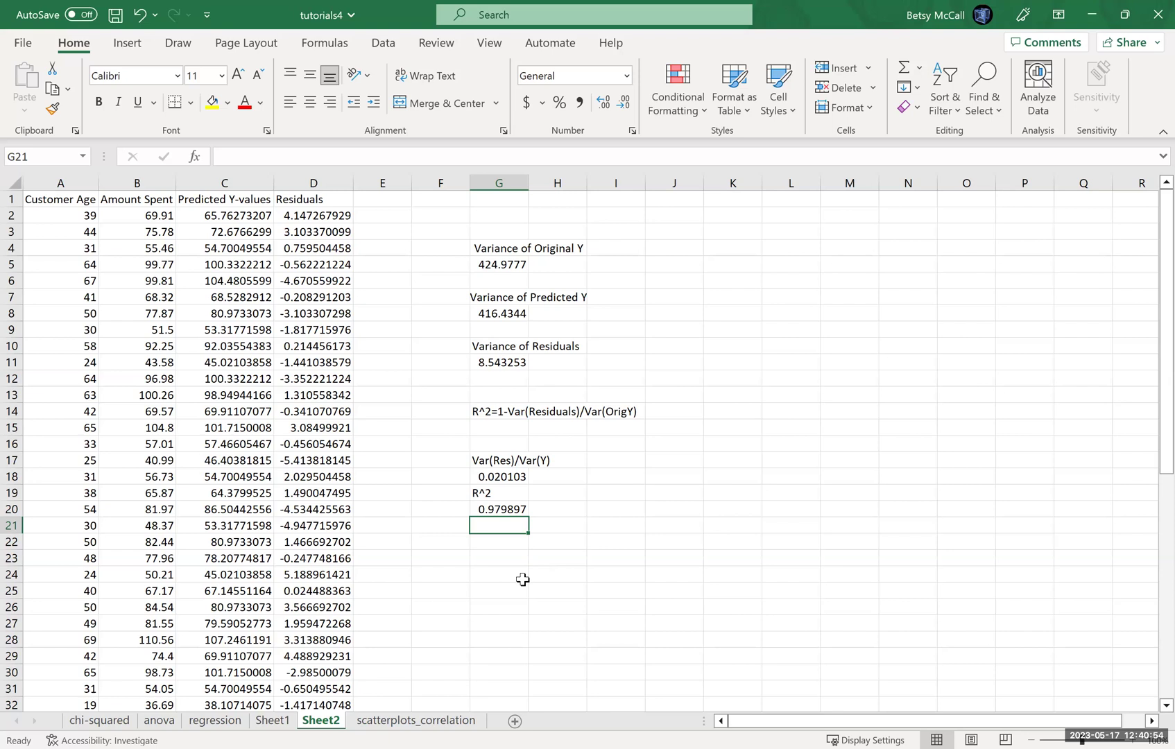
Enter =RSQ(B:B,A:A) in G21 to check R^2 of Amount Spent versus Customer Age.
text(=)
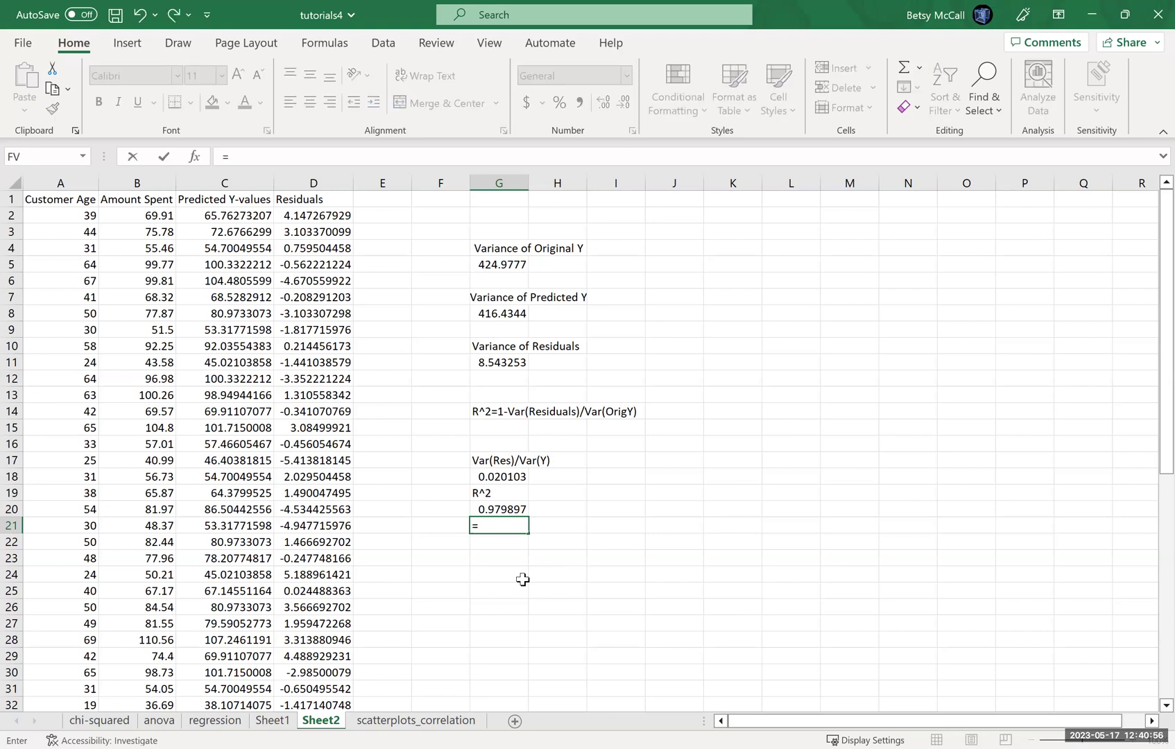
text(RSQ()
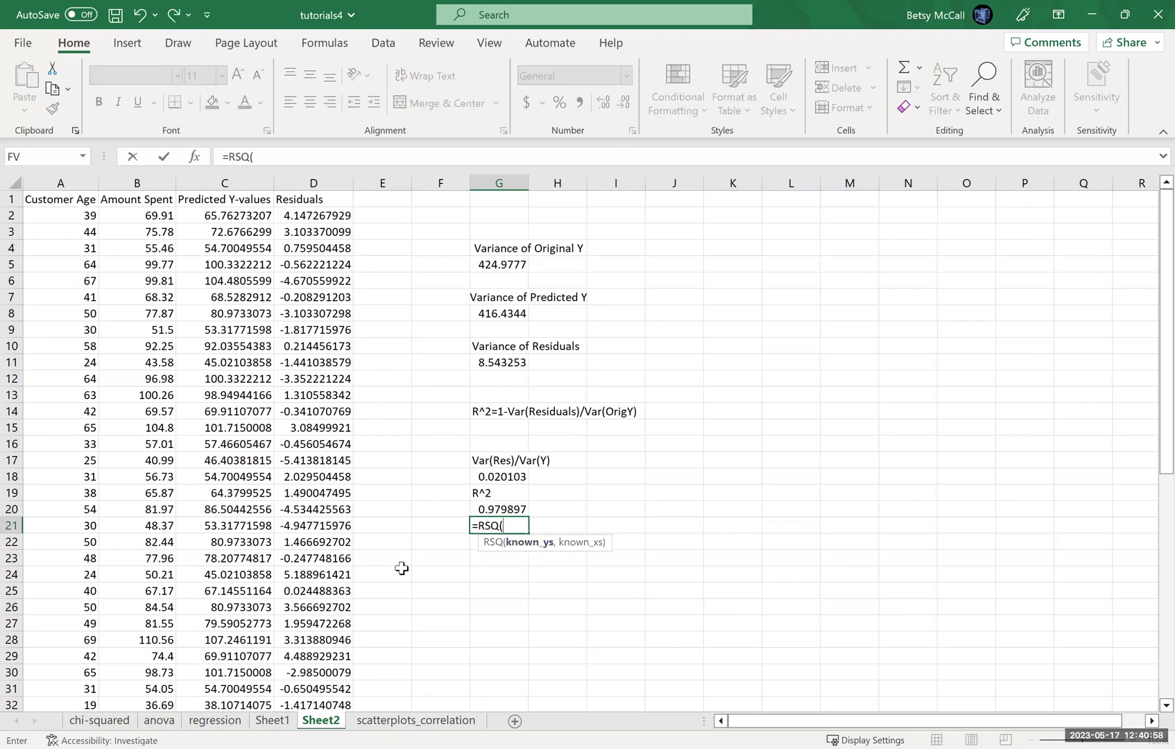
click(153, 181)
text(,)
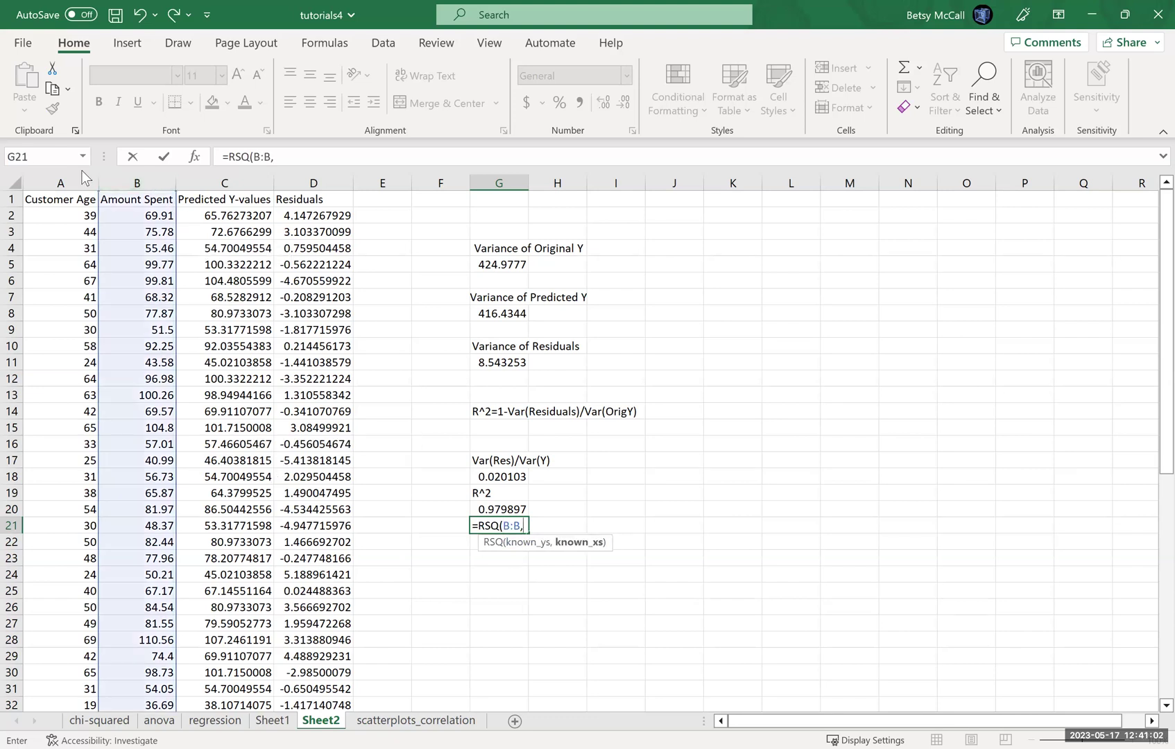
click(69, 181)
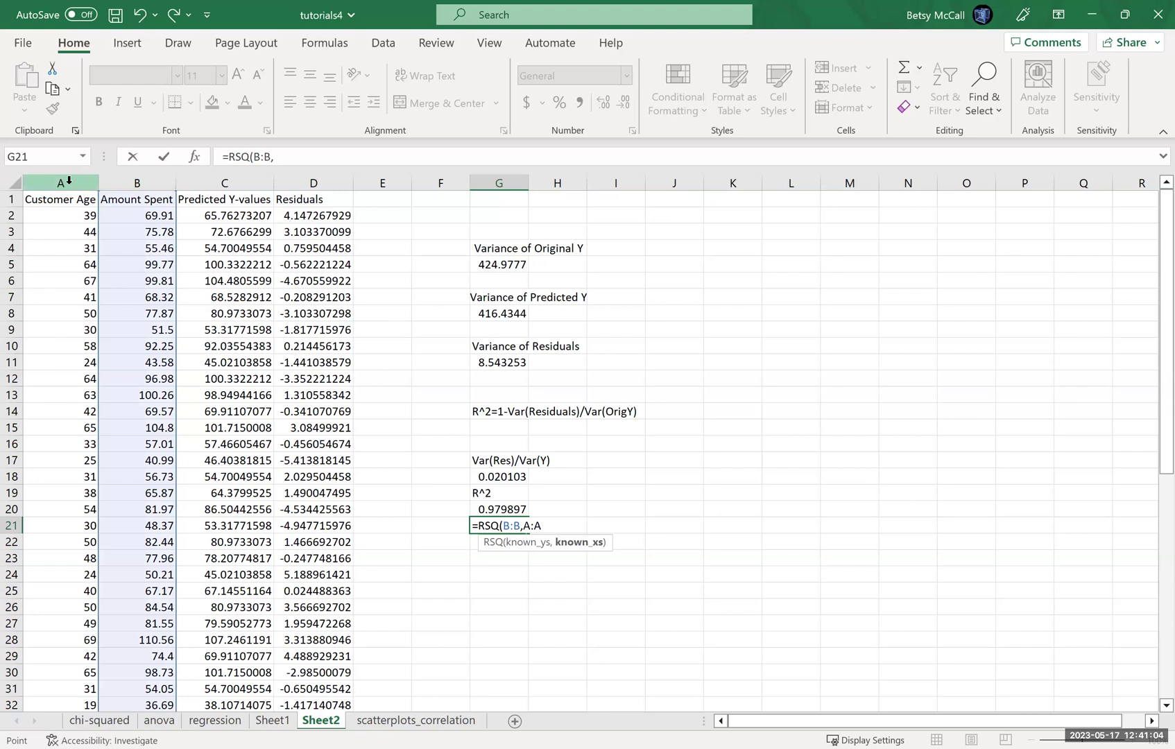
key(Return)
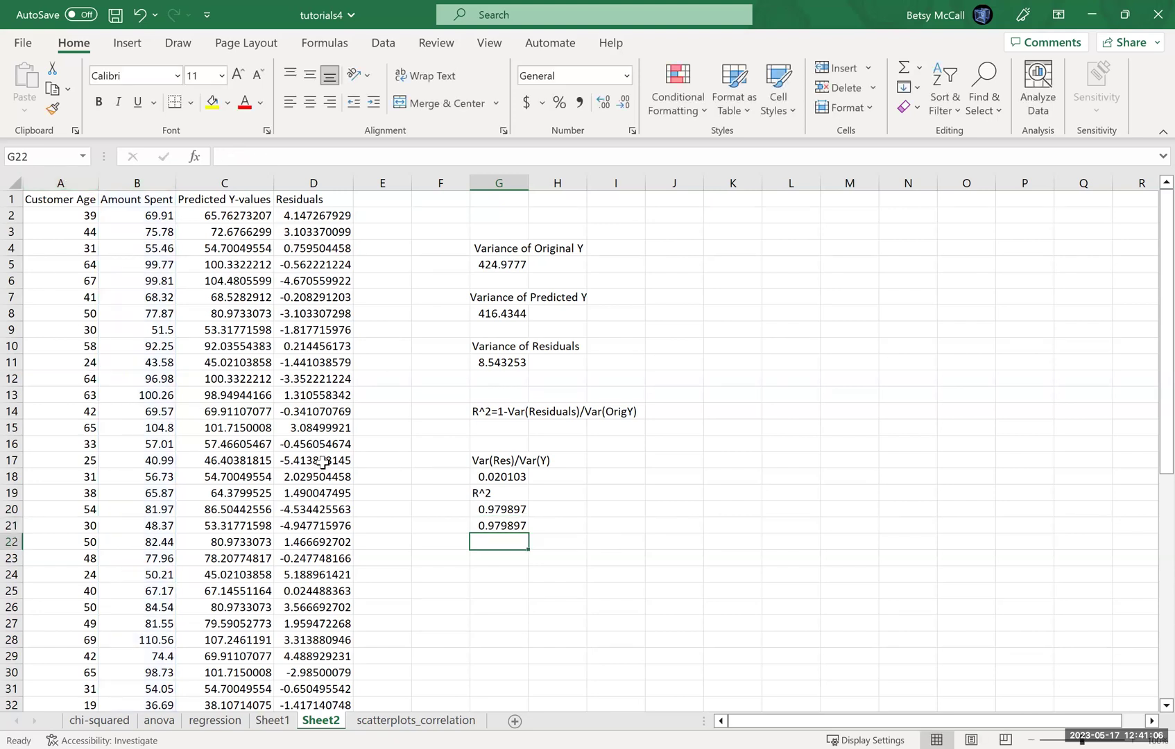
Type the note 'R^2=Var(PredY)/Var(OrgY)' into G15.
click(512, 428)
text(R^)
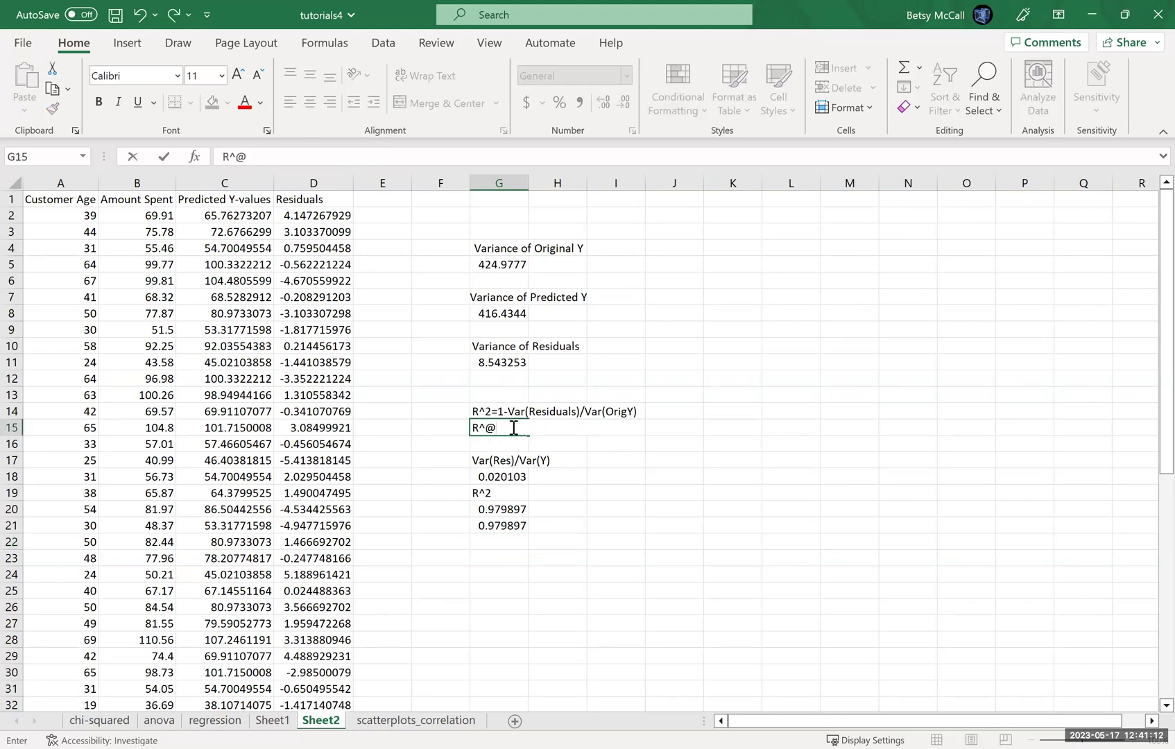
text(2=Var(Pred)
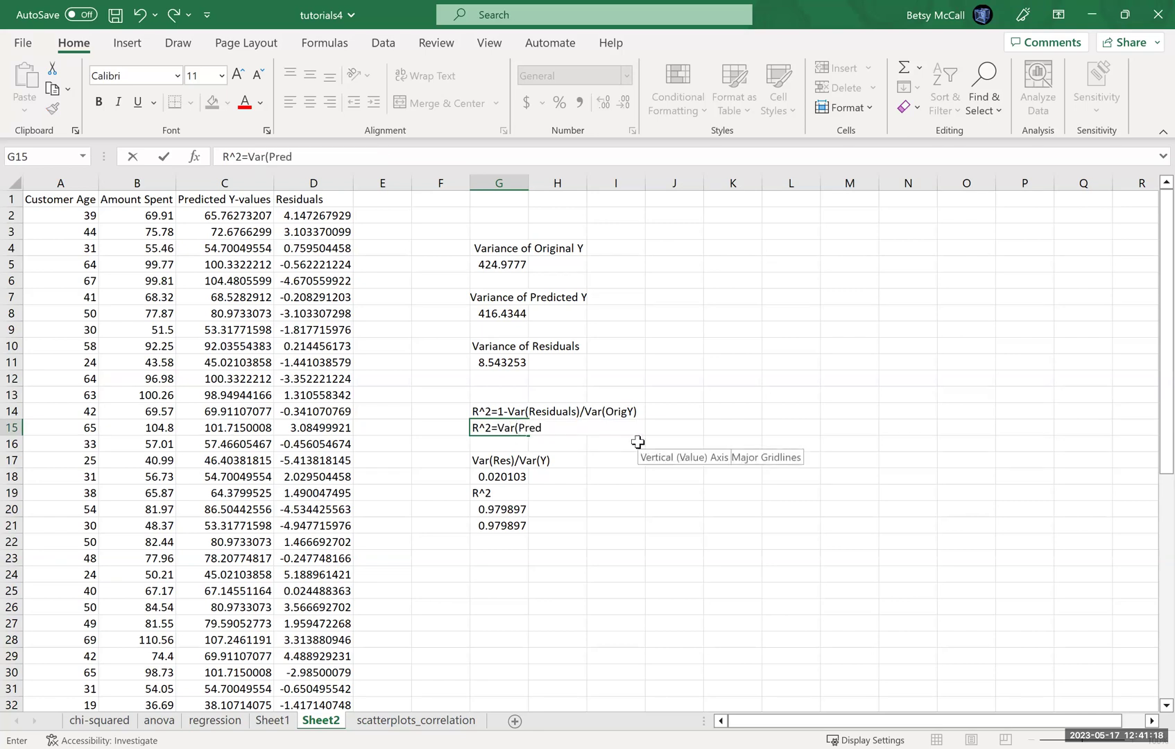
text(Y)/Var(or)
key(BackSpace)
key(BackSpace)
text(OR)
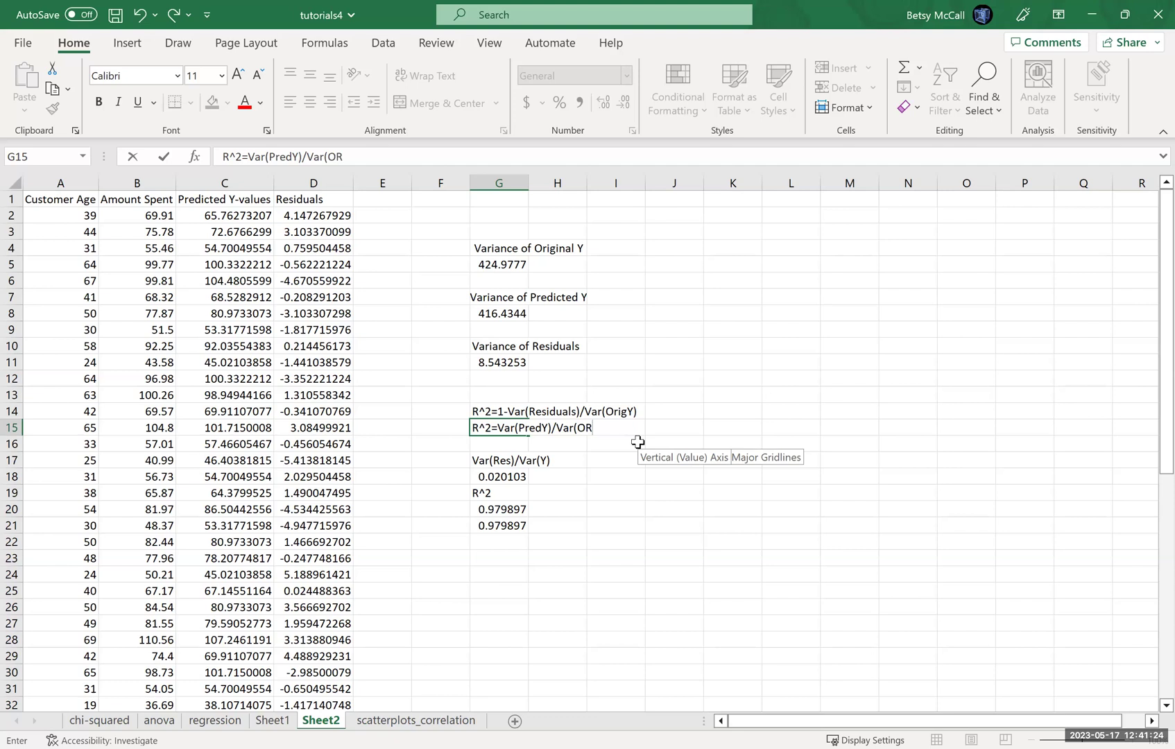
key(BackSpace)
text(rgY))
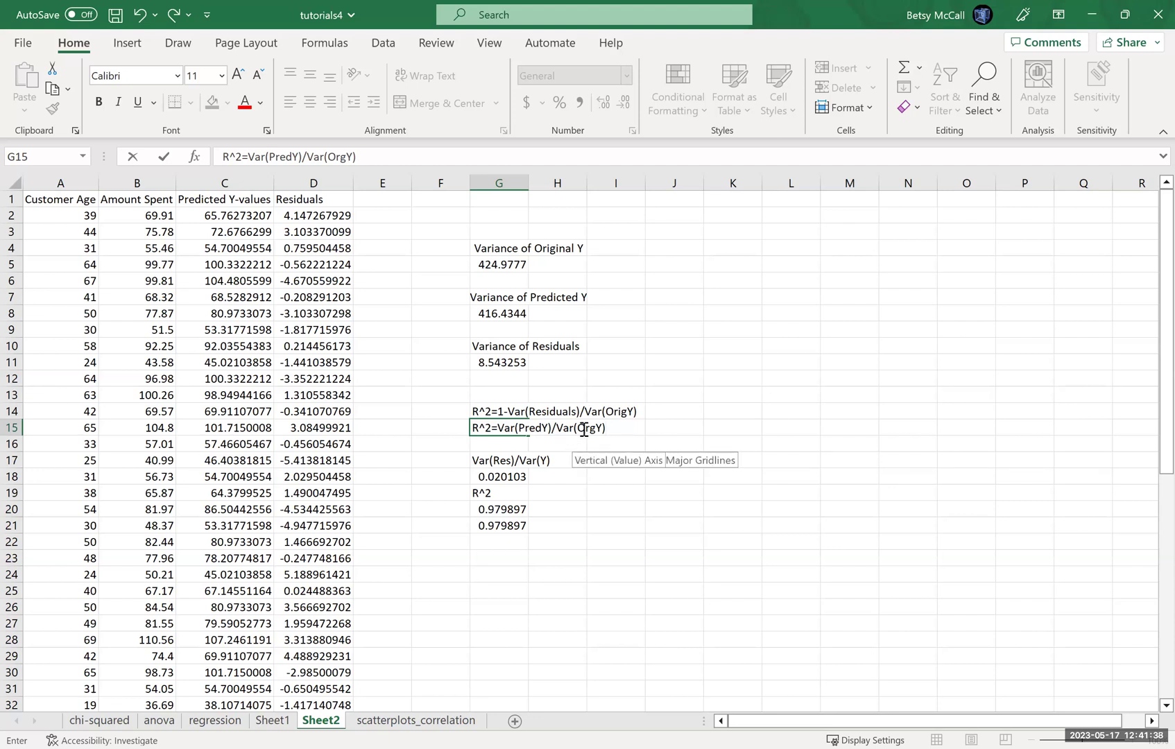
click(514, 541)
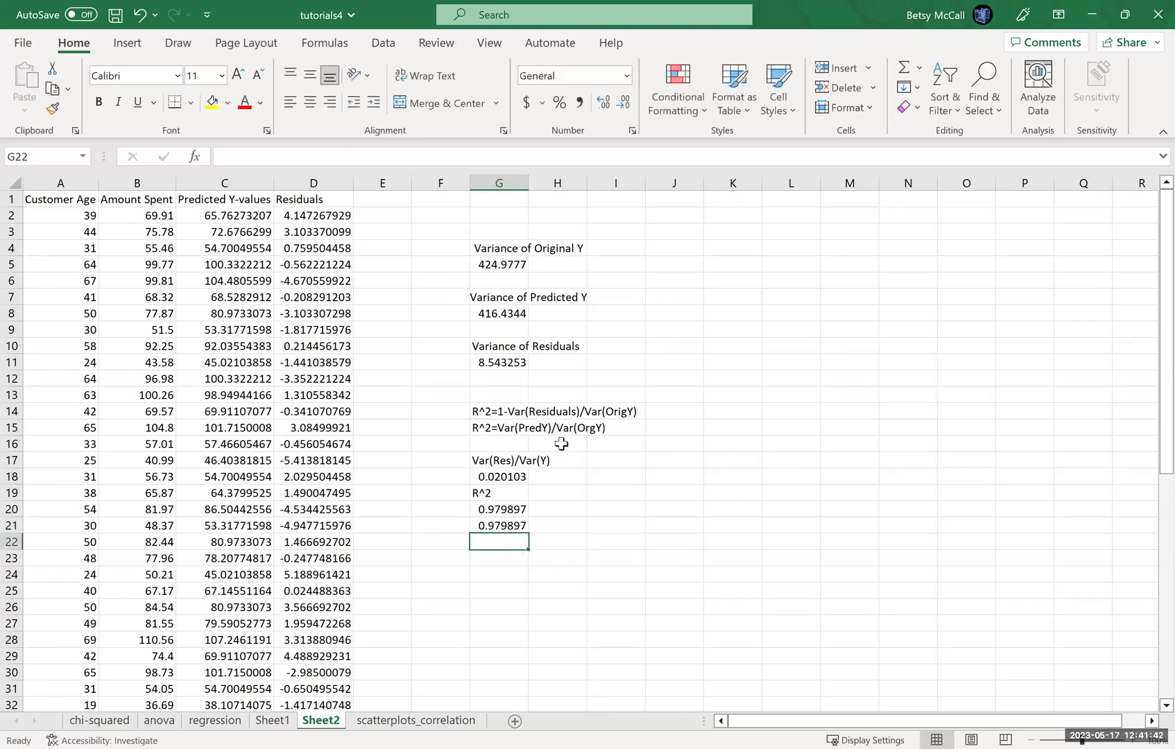
Enter =G8/G5 in G22, giving R^2 of 0.979897.
text(=)
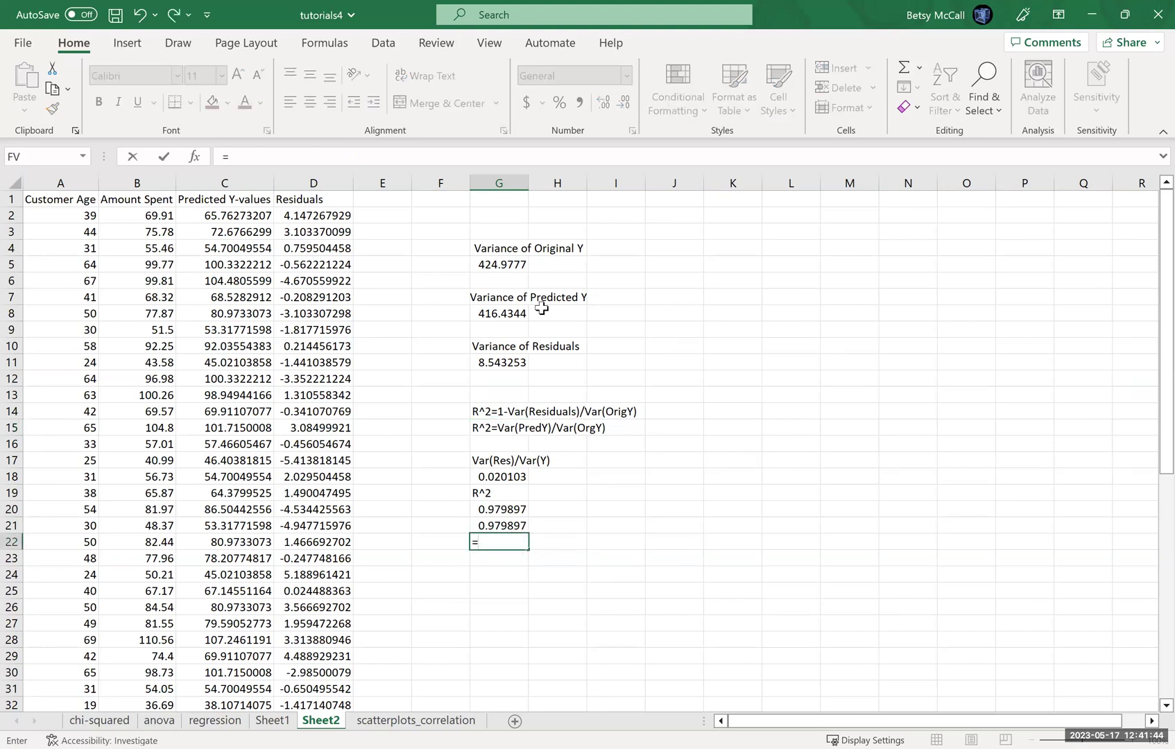
click(499, 314)
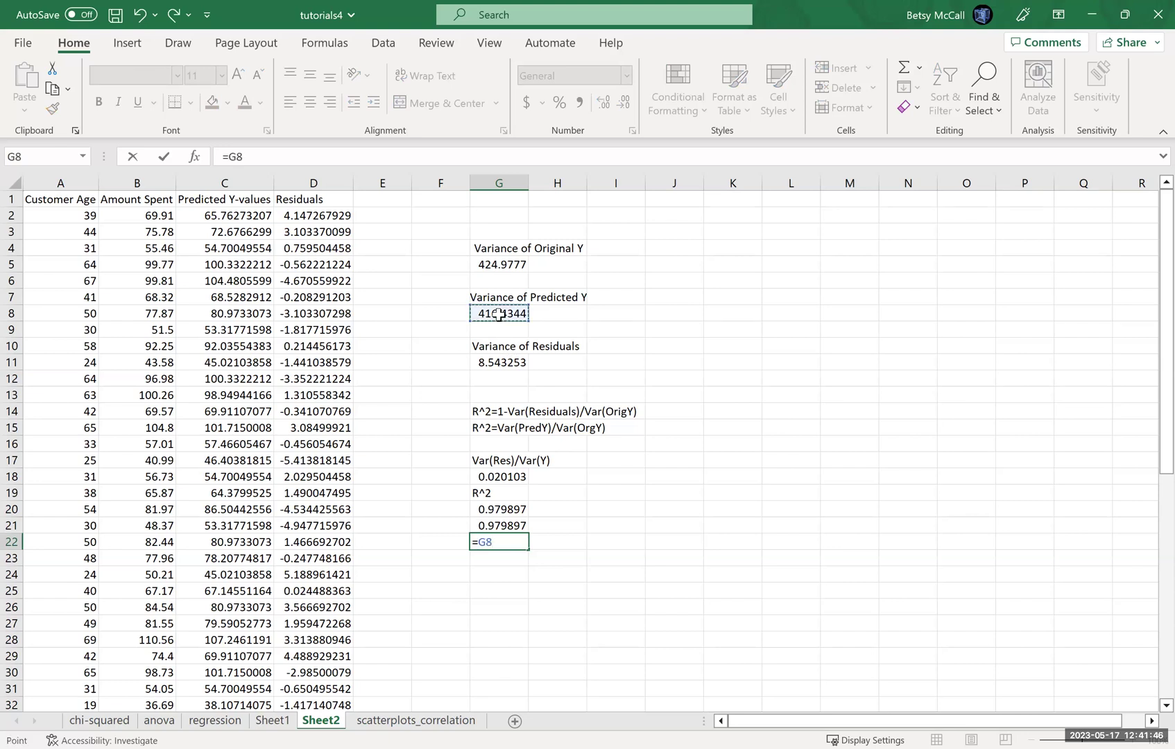
text(/)
click(502, 264)
key(Return)
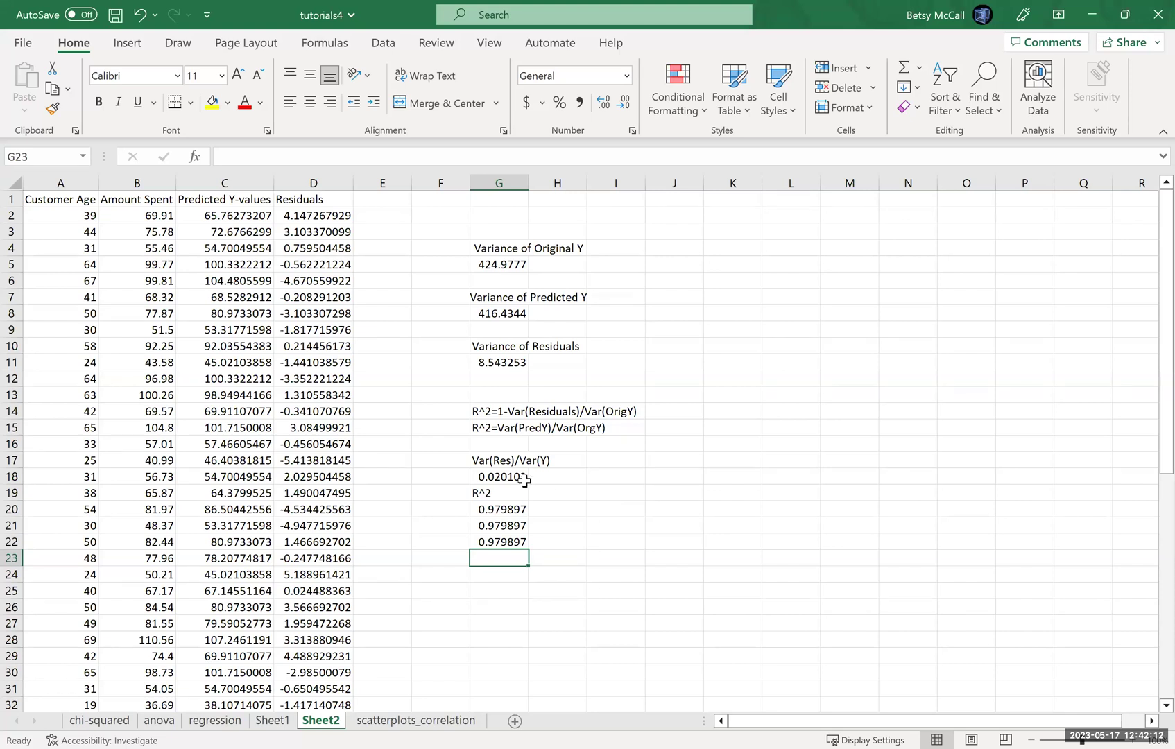
Annotate the ratio in H18 with 'the variability left afterwards'.
click(566, 474)
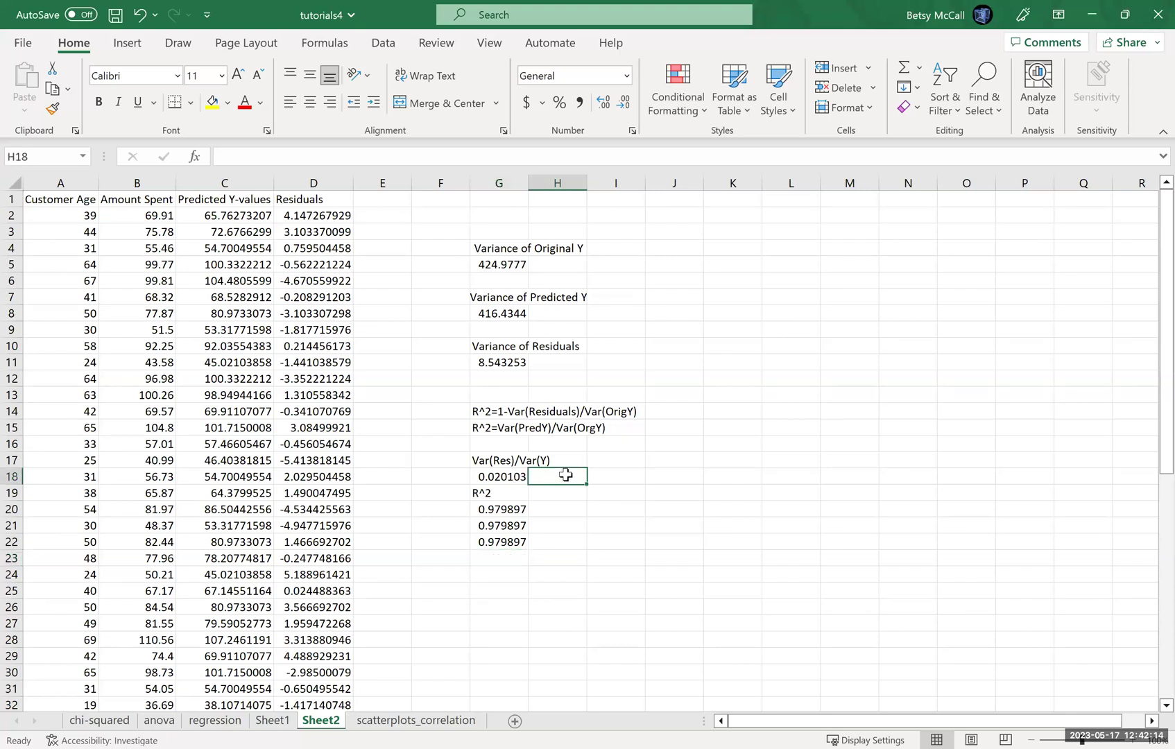
text(the varia)
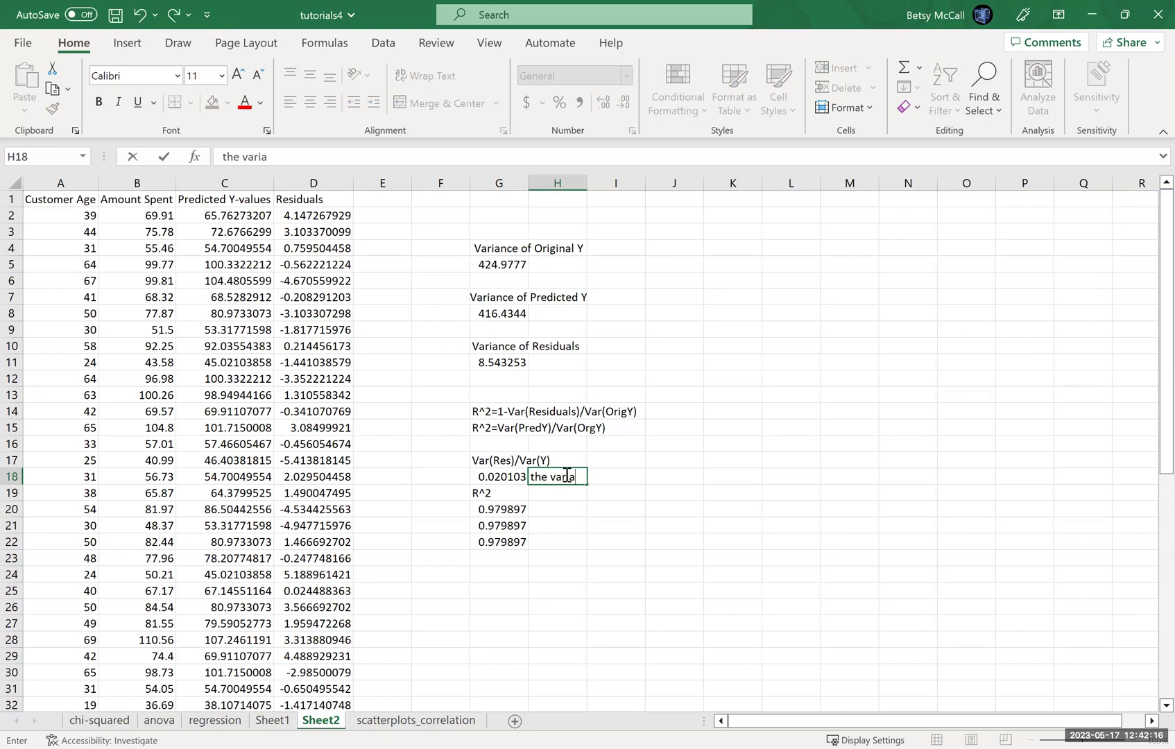
text(bility left afte)
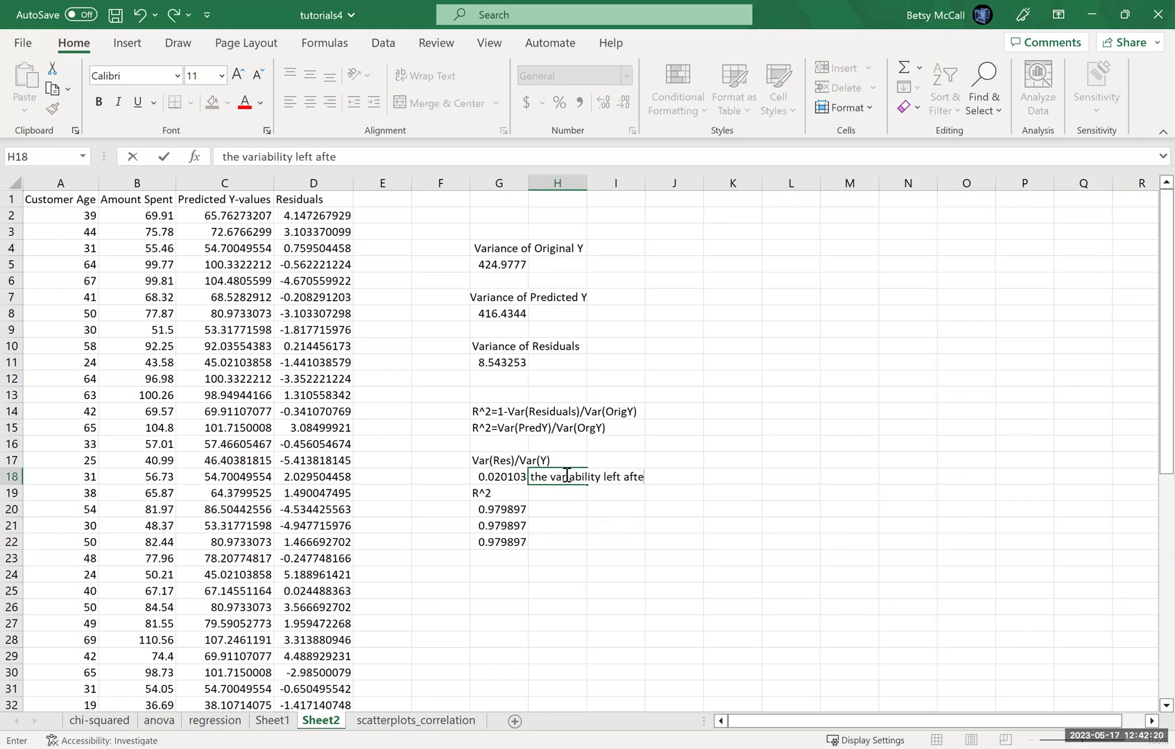
text(rwards)
key(Return)
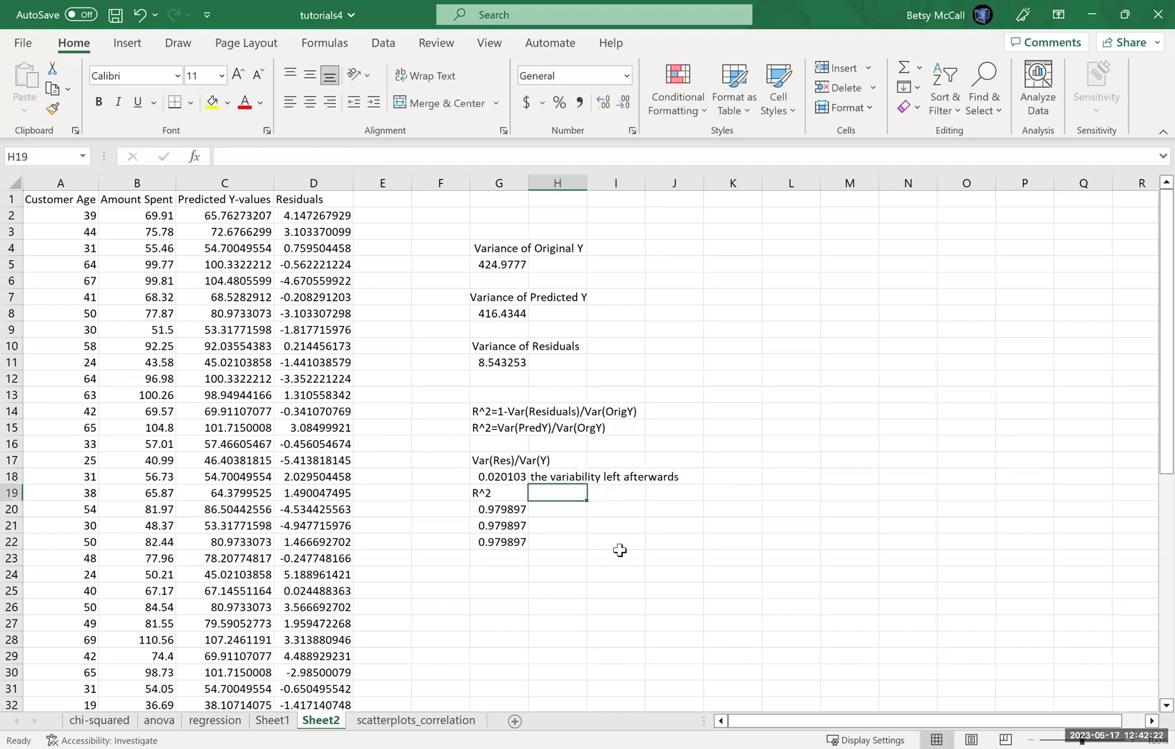
Annotate R^2 in H22 with 'variability we have accounted for with x'.
click(563, 543)
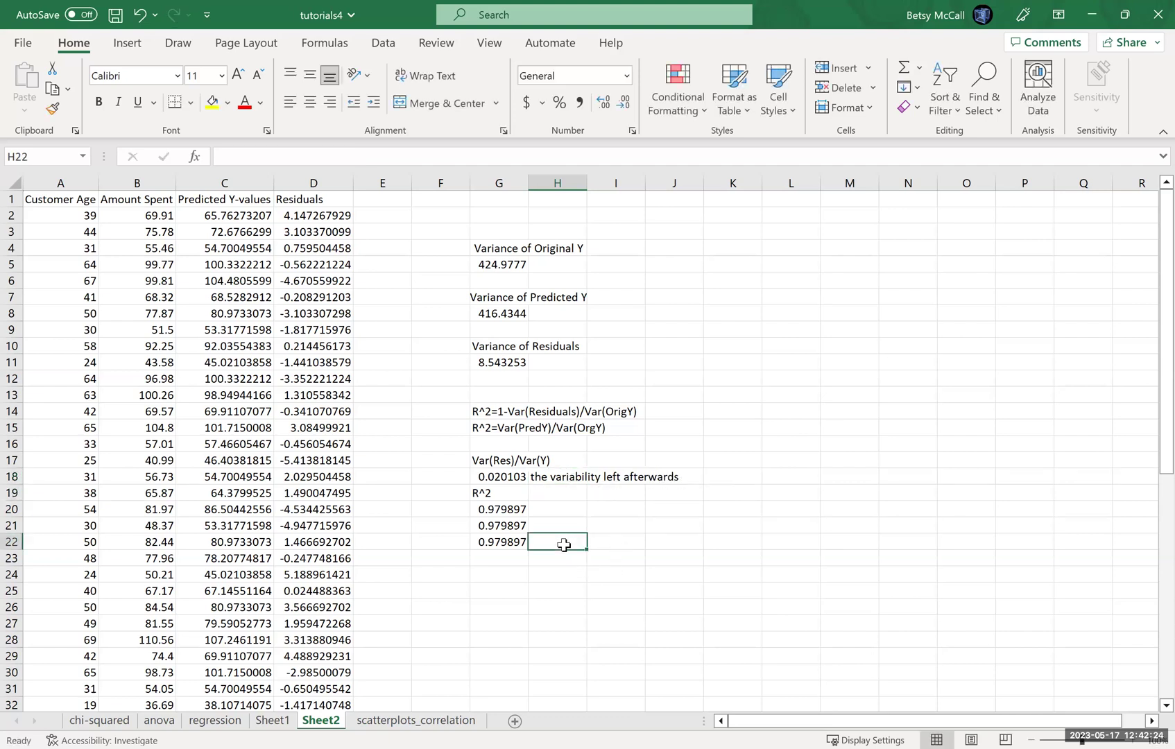
text(variable)
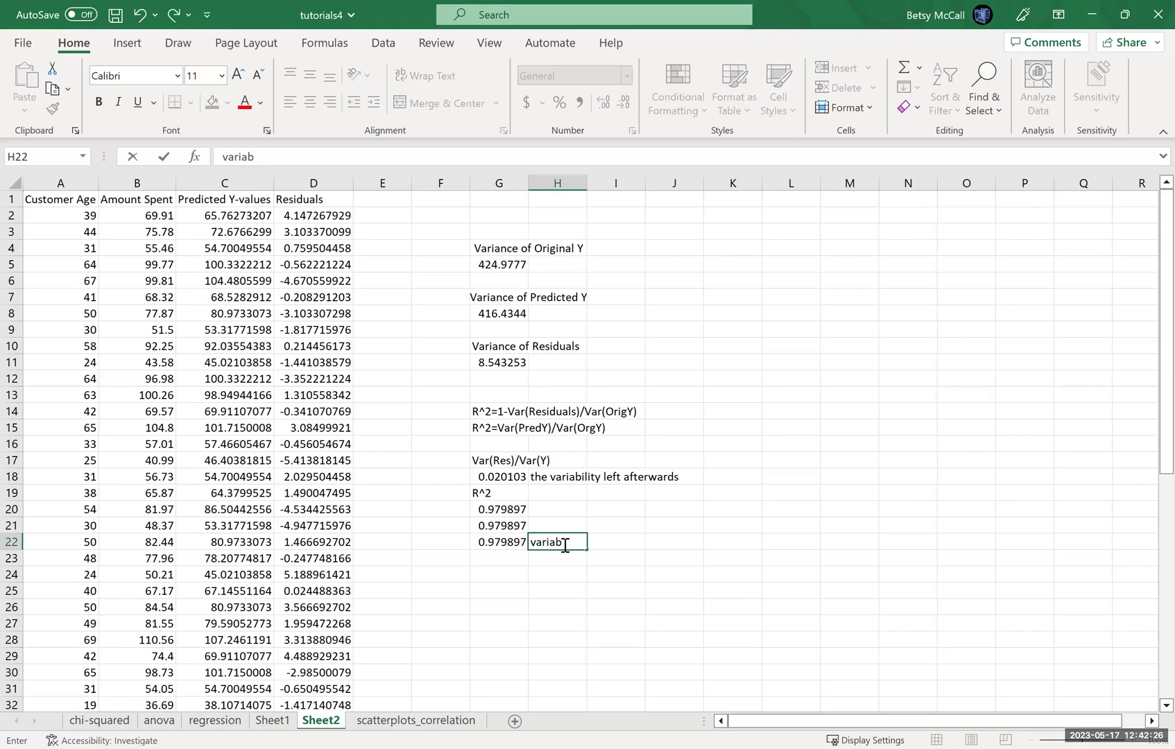
key(BackSpace)
key(BackSpace)
text(ility we have accou)
key(BackSpace)
text(unts f)
key(BackSpace)
key(BackSpace)
key(BackSpace)
text(ed for t)
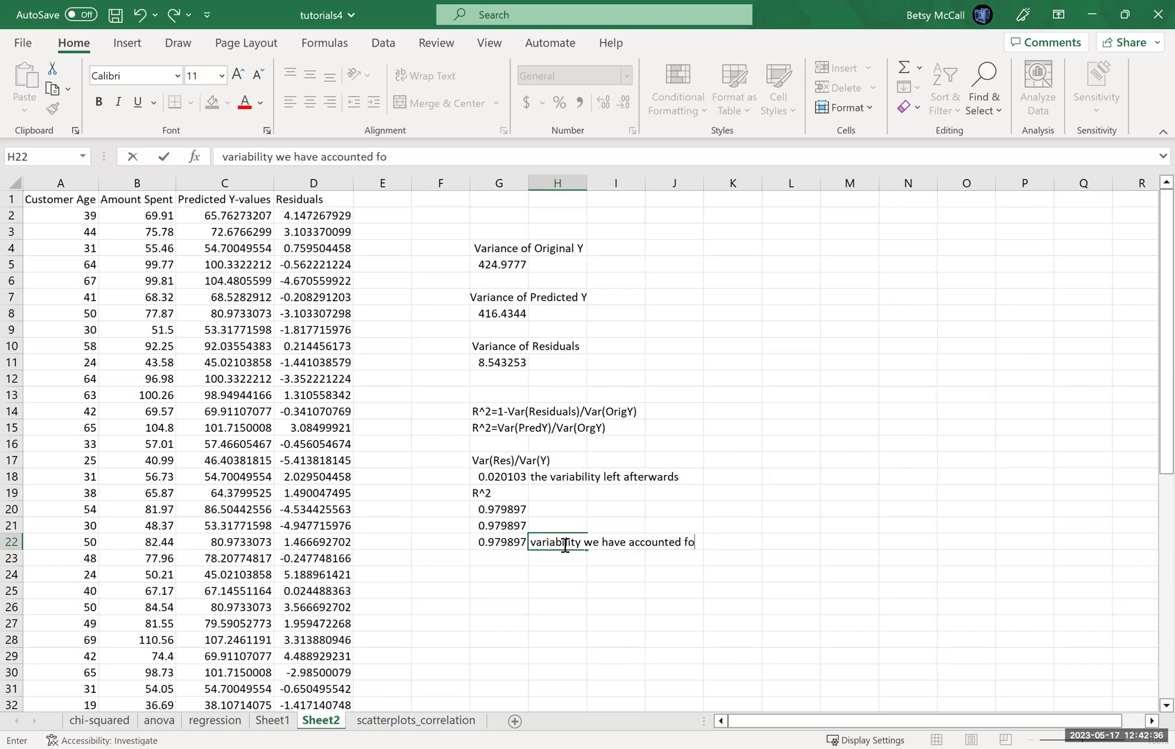
key(BackSpace)
text(withx)
key(BackSpace)
key(BackSpace)
text(h x)
key(Return)
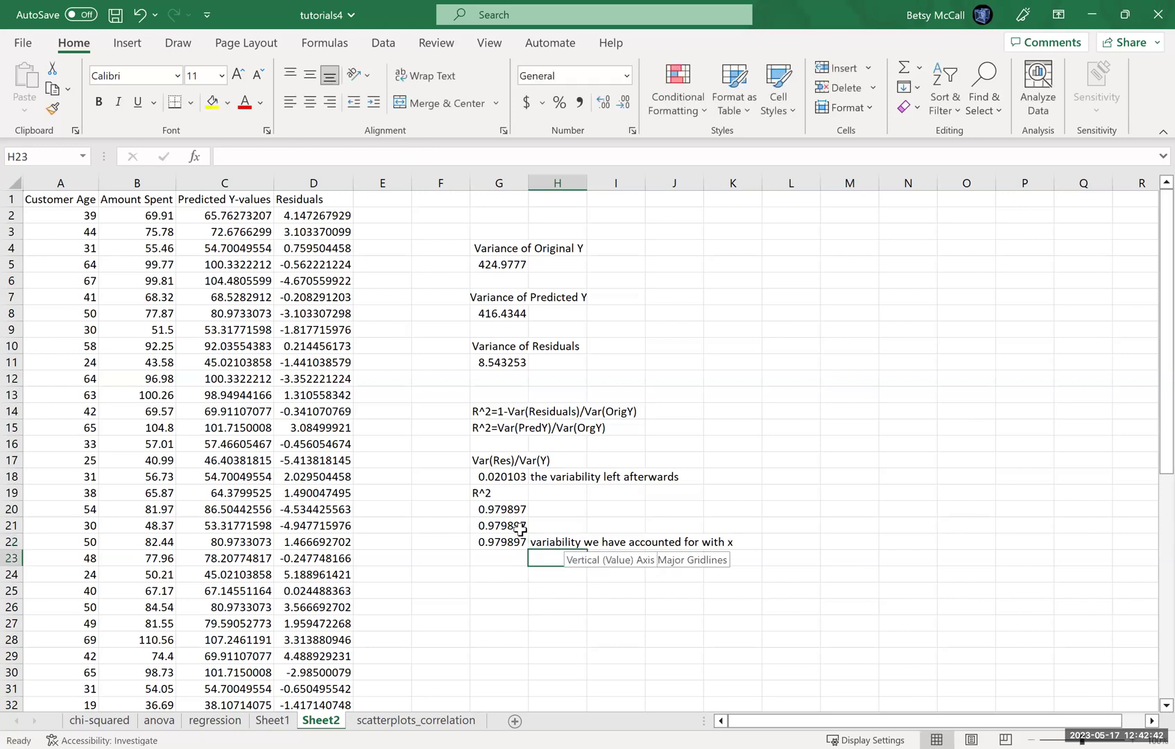